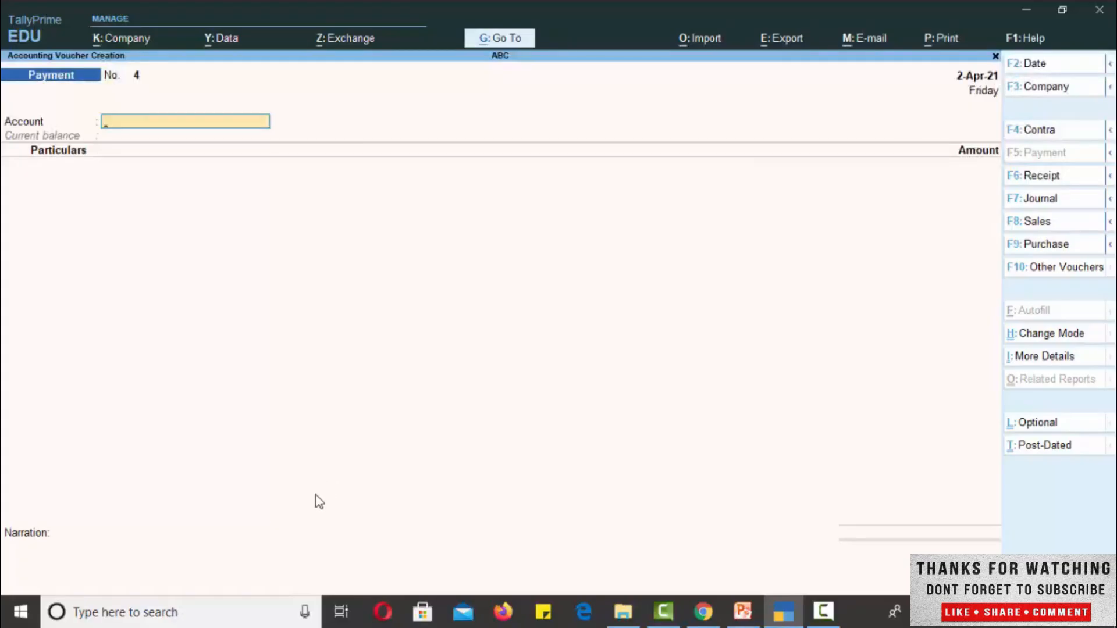
# - Switch to a Journal voucher and set the use of Cr/Dr instead of To/By during voucher entry to Yes
pyautogui.click(1047, 200)
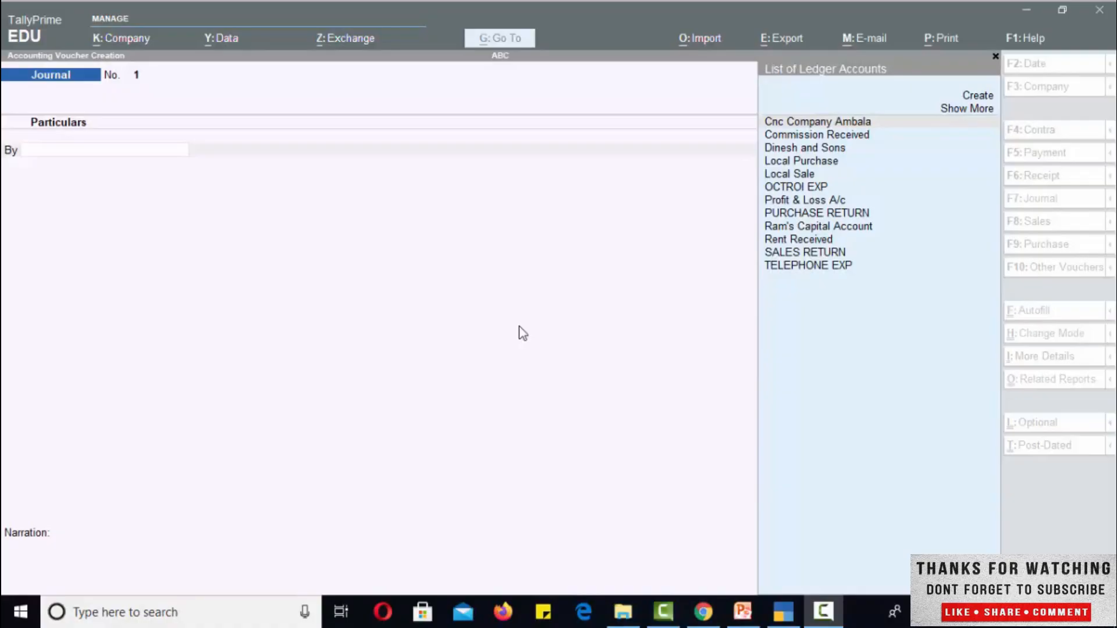
pyautogui.click(235, 250)
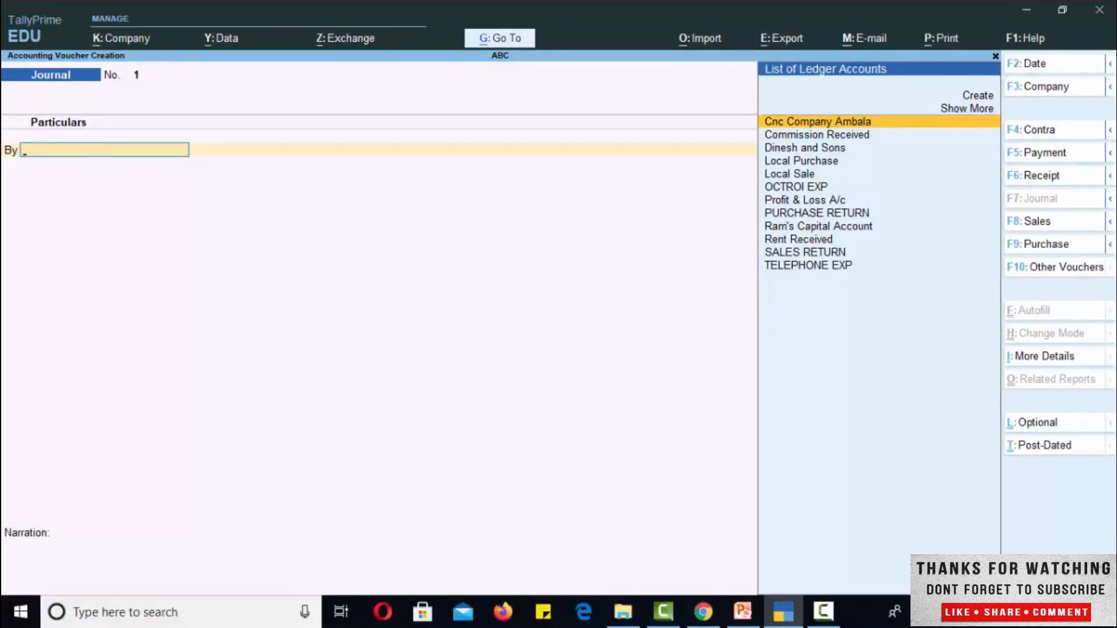
pyautogui.press('F12')
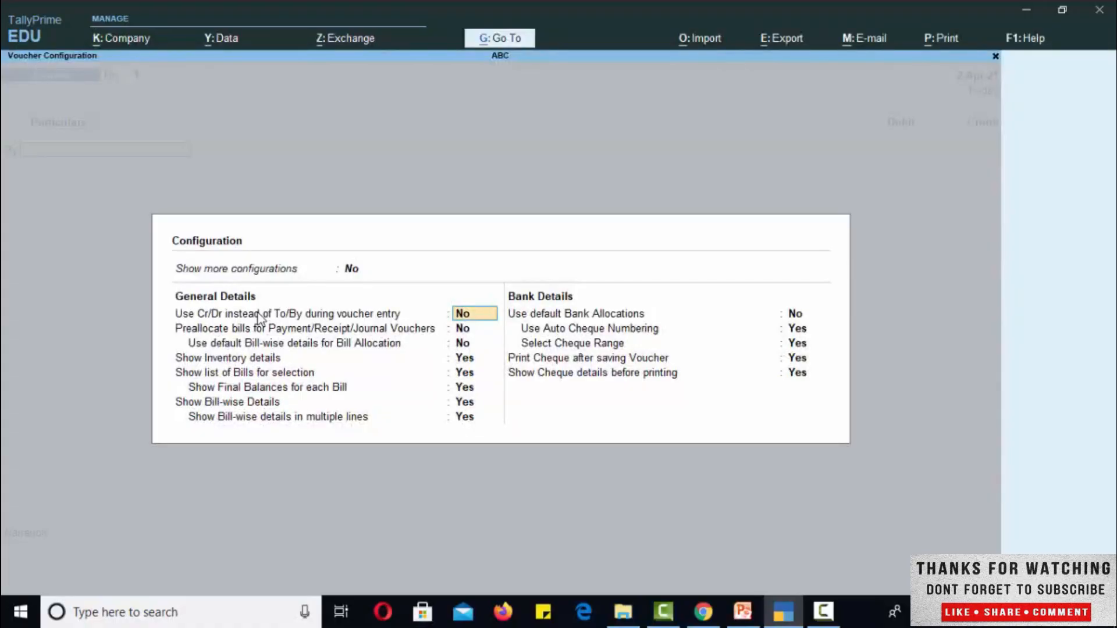
pyautogui.write('y')
pyautogui.press('Return')
pyautogui.press('Return')
pyautogui.press('Return')
pyautogui.press('Return')
pyautogui.press('Return')
pyautogui.press('Return')
pyautogui.press('Return')
pyautogui.press('Return')
pyautogui.press('Return')
pyautogui.press('Return')
pyautogui.press('Return')
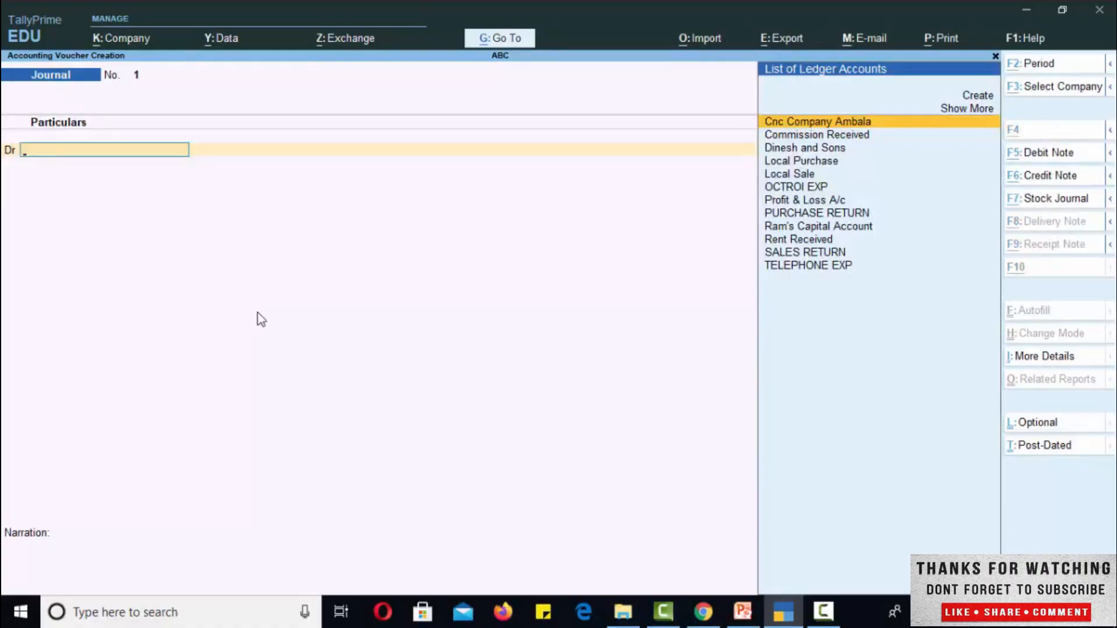
# - Start a new ledger from the debit line and name it Staff Exp
pyautogui.hotkey('alt', 'c')
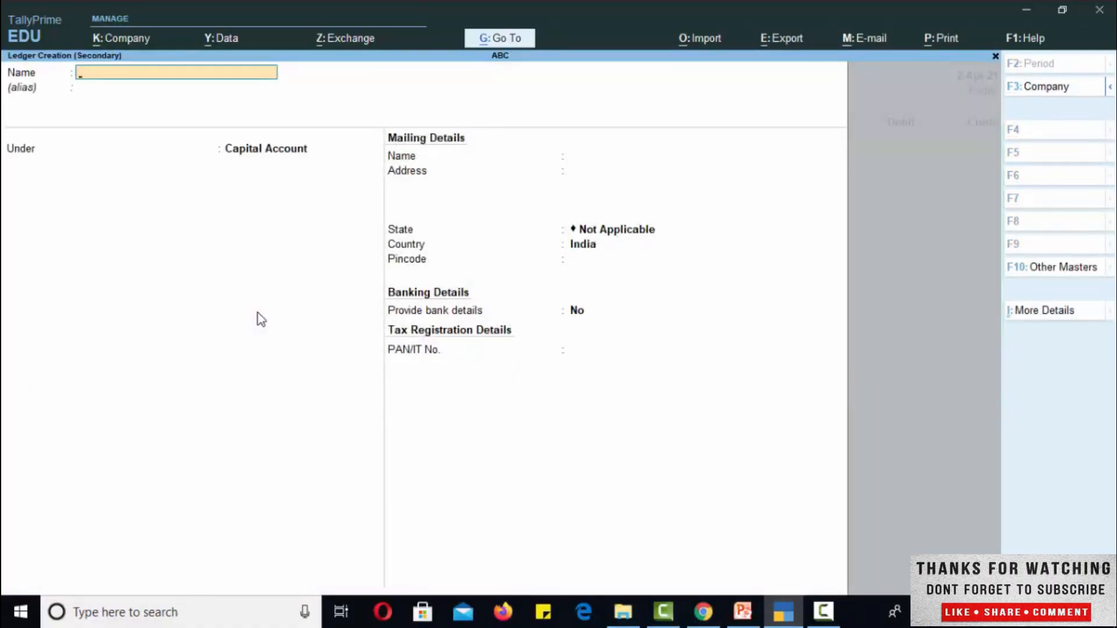
pyautogui.write('Staff Exp')
pyautogui.press('Return')
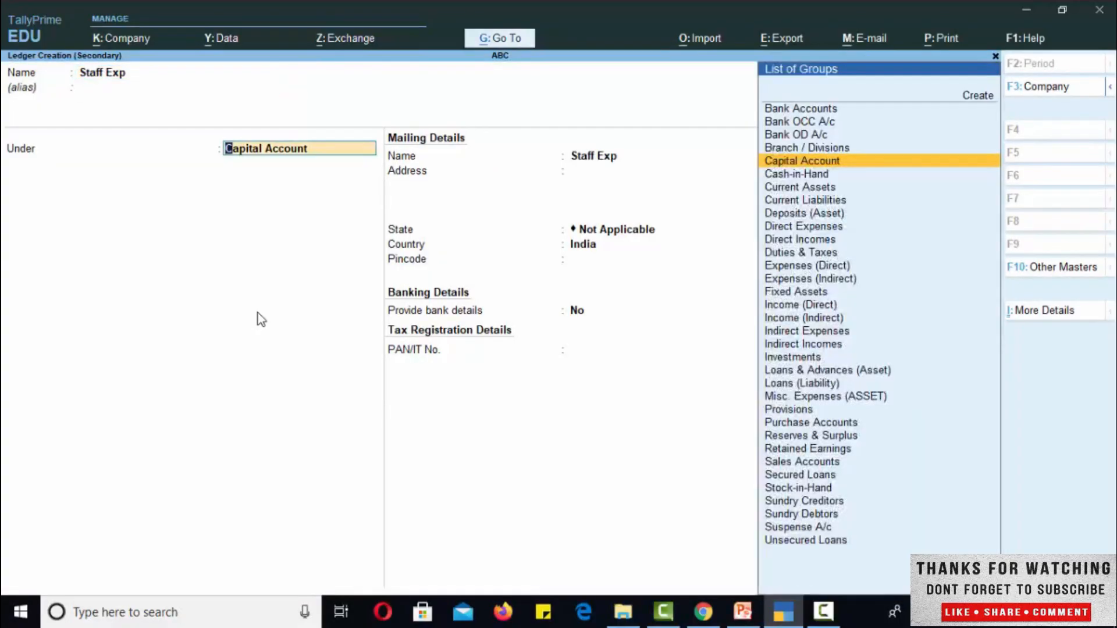
# - Place the Staff Exp ledger under Indirect Expenses and save it with the remaining defaults
pyautogui.write('Indi')
pyautogui.press('Down')
pyautogui.press('Up')
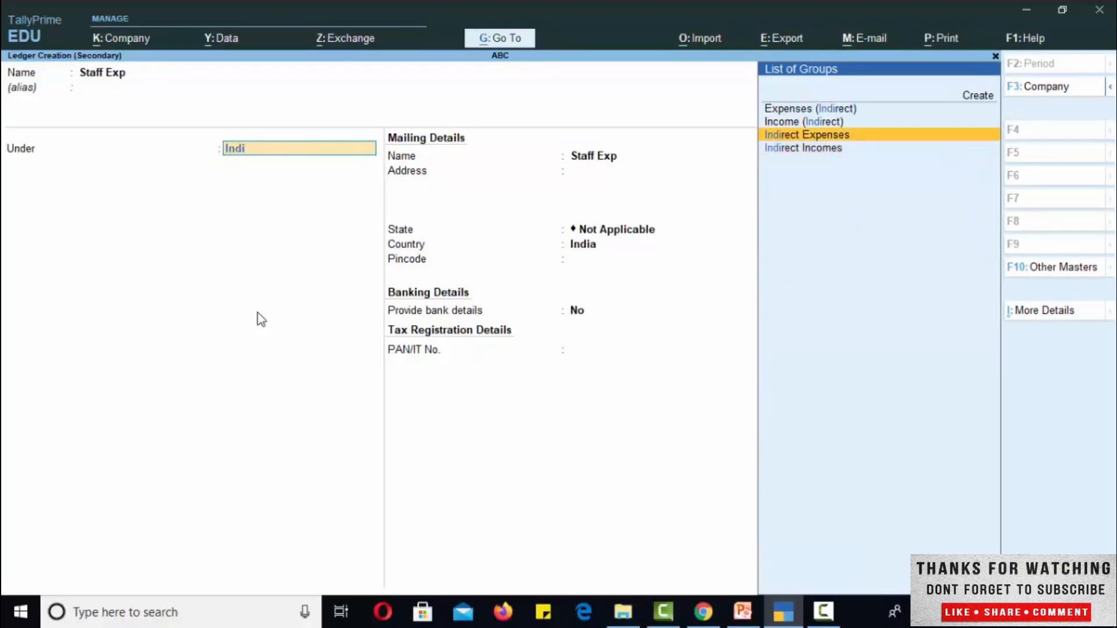
pyautogui.press('Return')
pyautogui.press('Return')
pyautogui.press('Return')
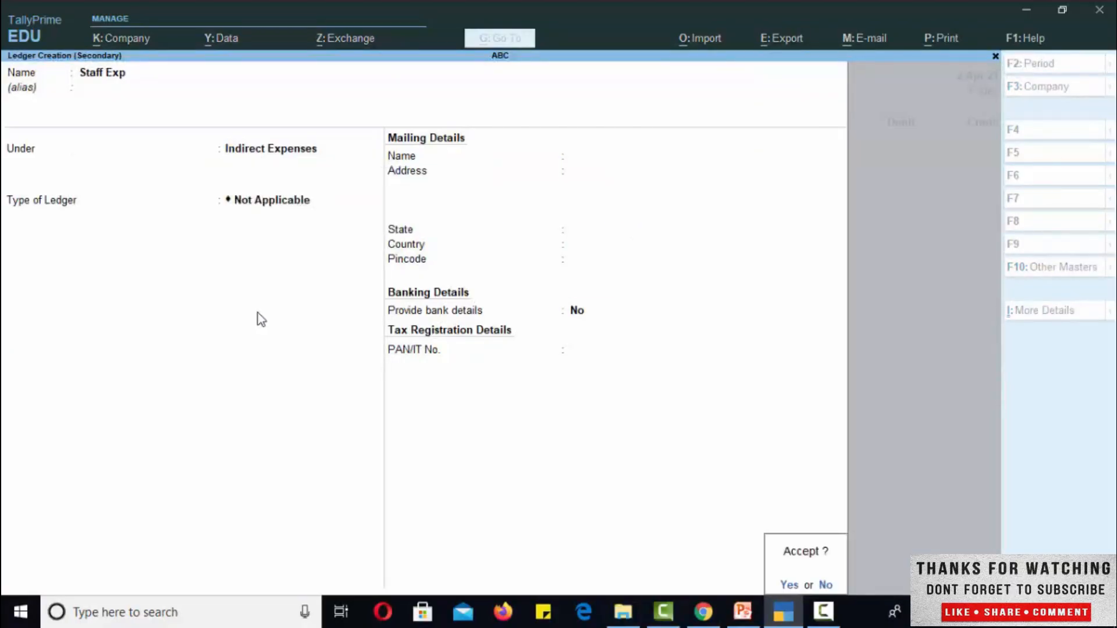
pyautogui.press('Return')
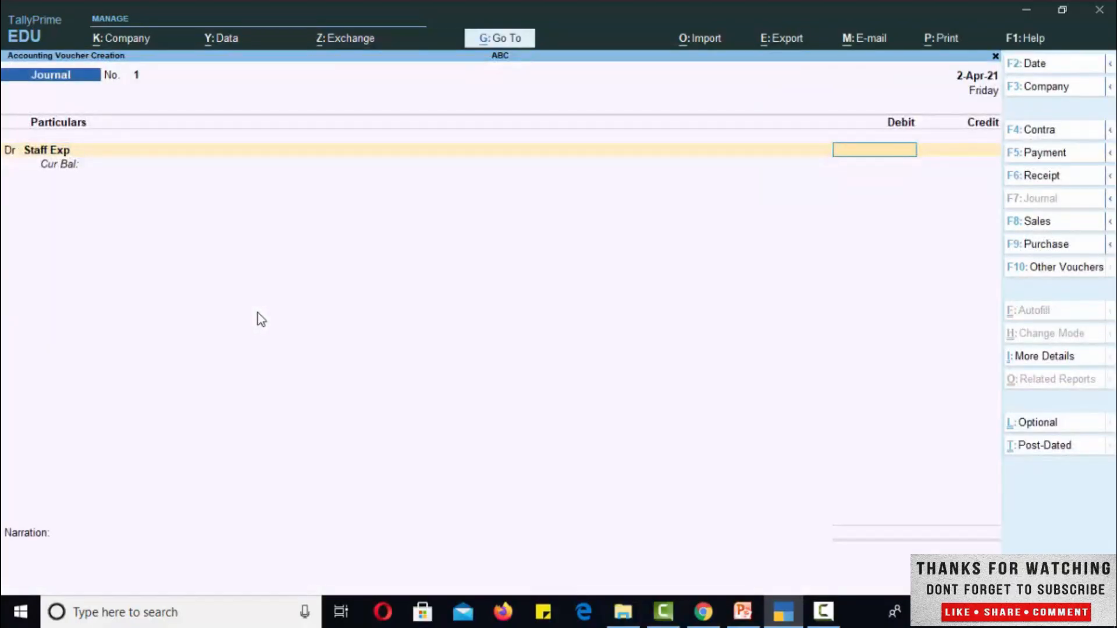
# - Debit Staff Exp with 500 and make the following voucher line a Cr entry
pyautogui.write('500')
pyautogui.press('Return')
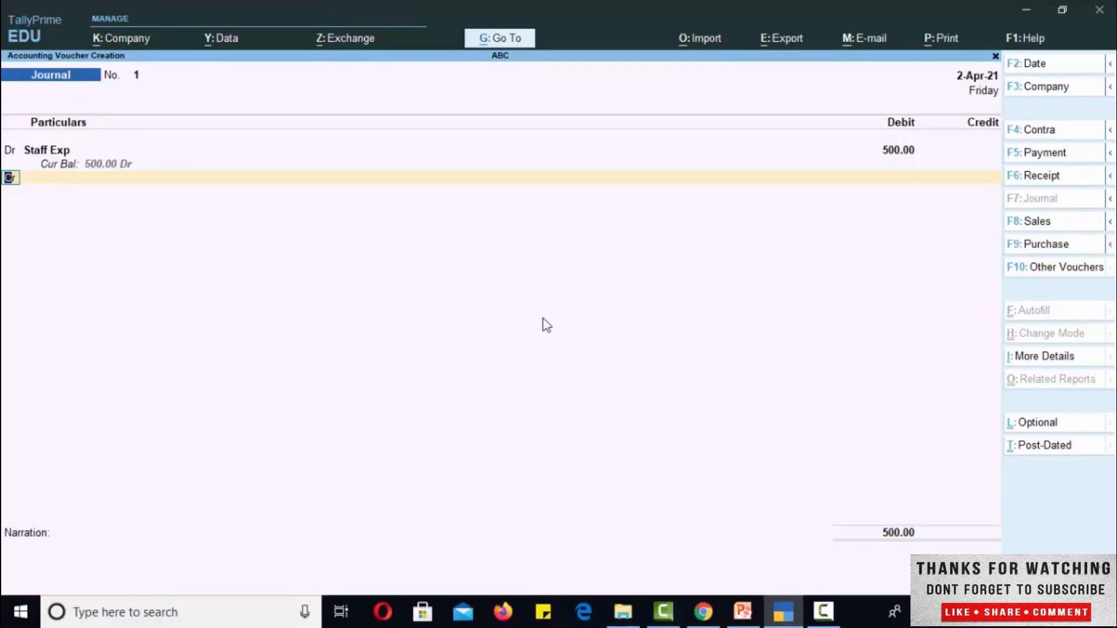
pyautogui.press('Return')
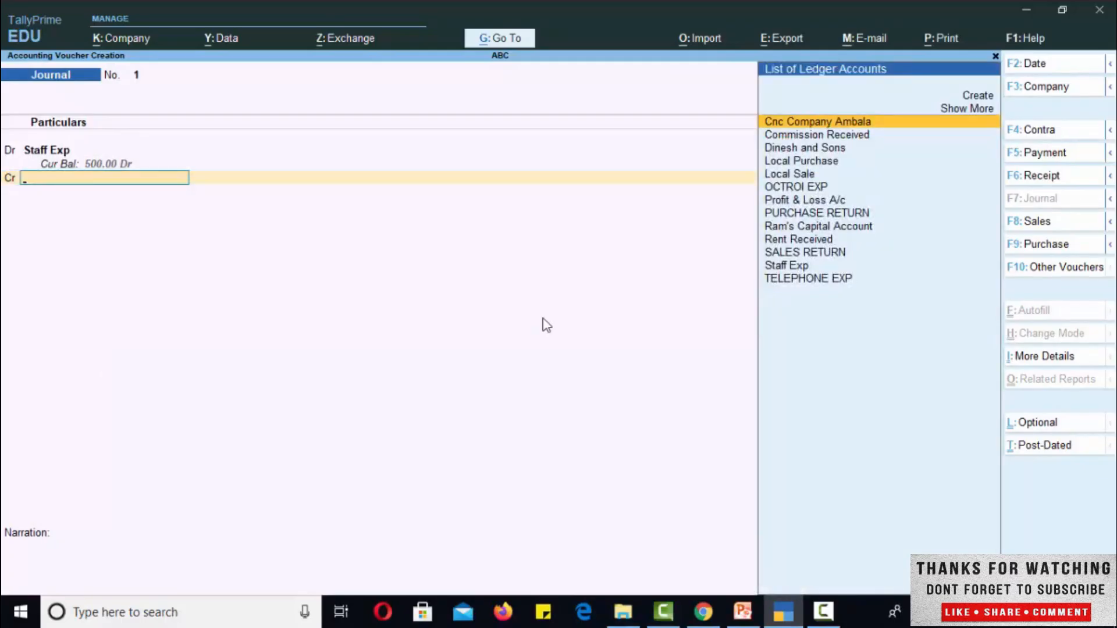
# - Start a new ledger from the credit line and name it Crown Karyiana Store
pyautogui.hotkey('alt', 'c')
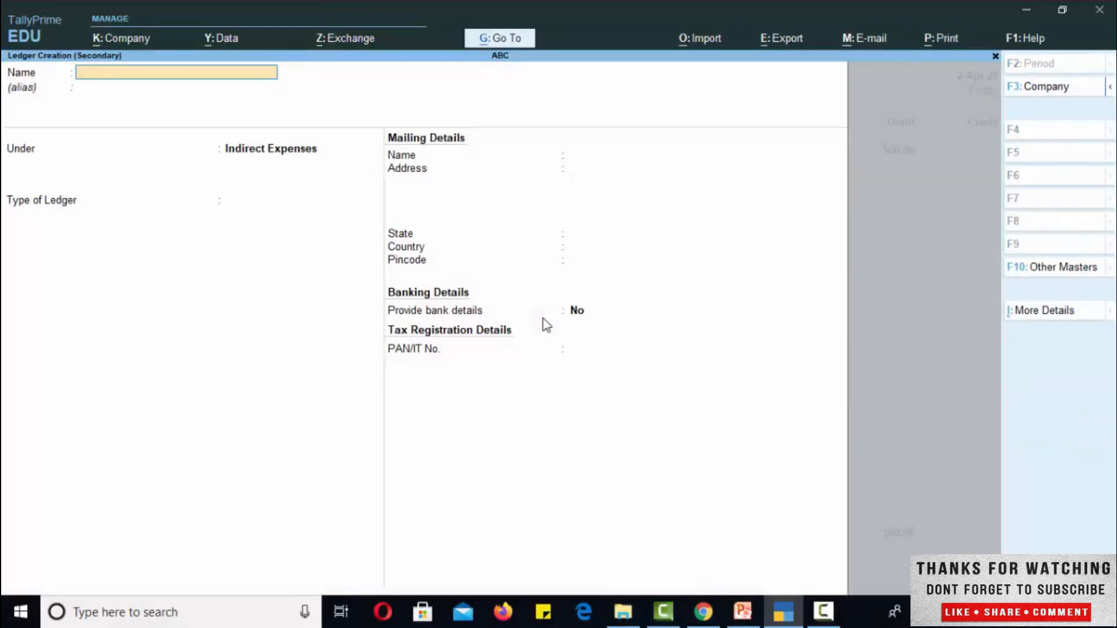
pyautogui.write('Crown Karyiana Store')
pyautogui.press('Return')
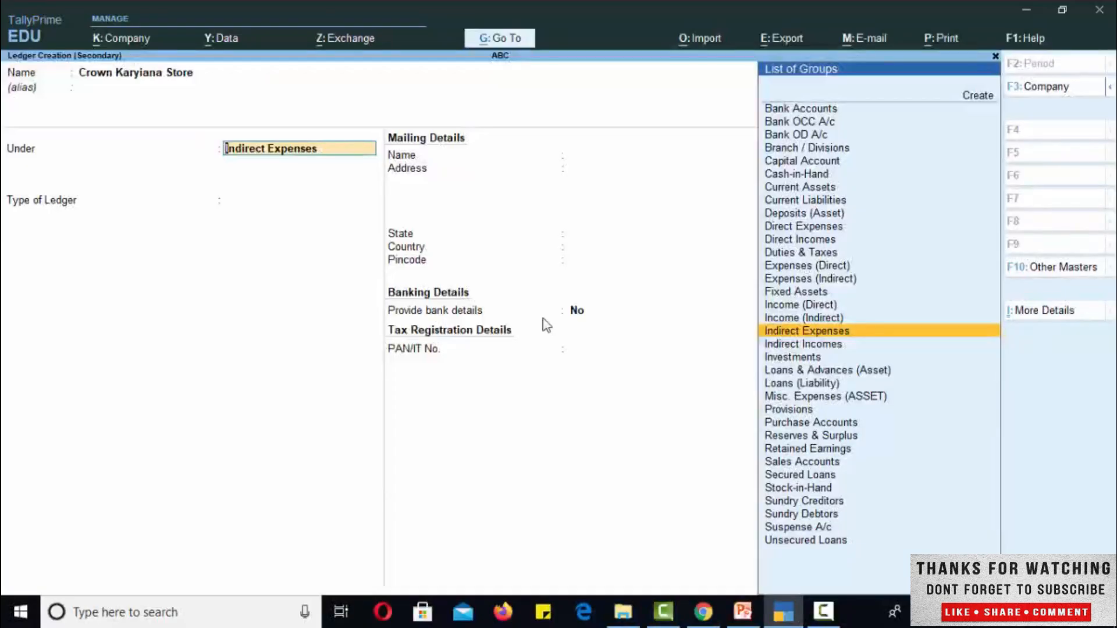
# - Place the Crown Karyiana Store ledger under the Sundry Creditors group
pyautogui.write('C')
pyautogui.press('Down')
pyautogui.press('Down')
pyautogui.press('Down')
pyautogui.press('Down')
pyautogui.press('Down')
pyautogui.press('Down')
pyautogui.press('Down')
pyautogui.press('Down')
pyautogui.press('Down')
pyautogui.press('Down')
pyautogui.press('Down')
pyautogui.press('Down')
pyautogui.press('Down')
pyautogui.press('Down')
pyautogui.press('Down')
pyautogui.press('Down')
pyautogui.press('Down')
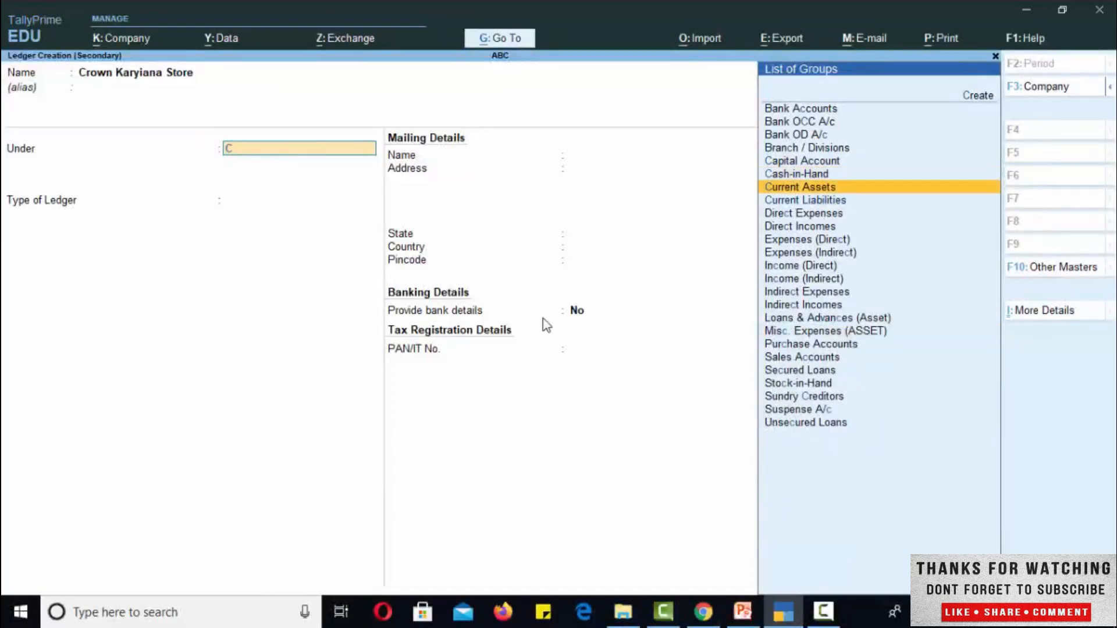
pyautogui.press('Down')
pyautogui.press('Down')
pyautogui.press('Down')
pyautogui.press('Down')
pyautogui.press('Down')
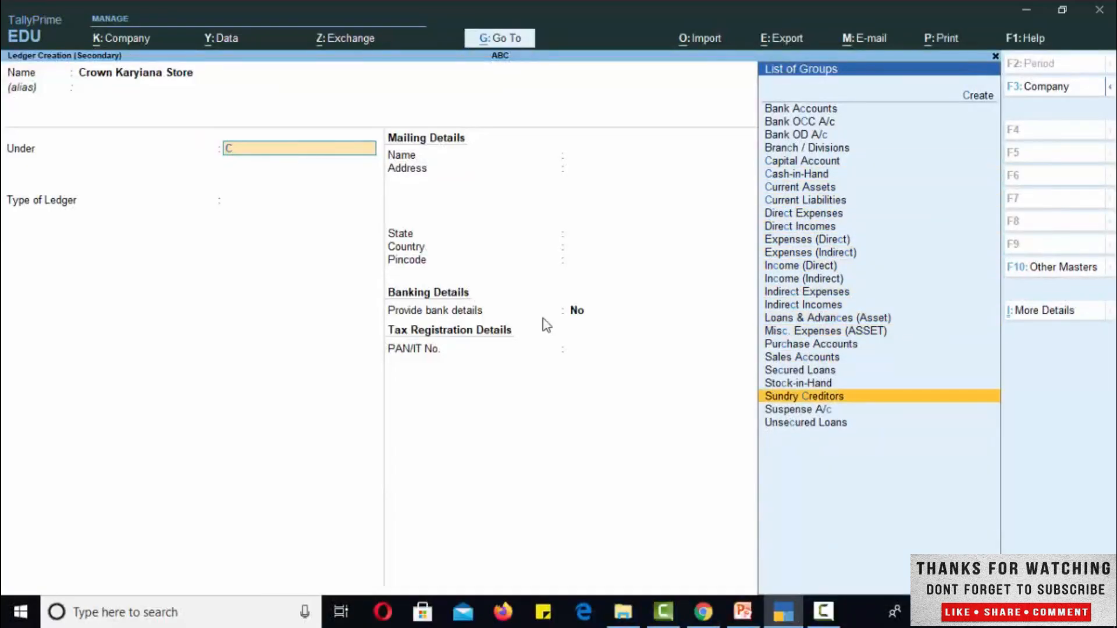
pyautogui.press('Return')
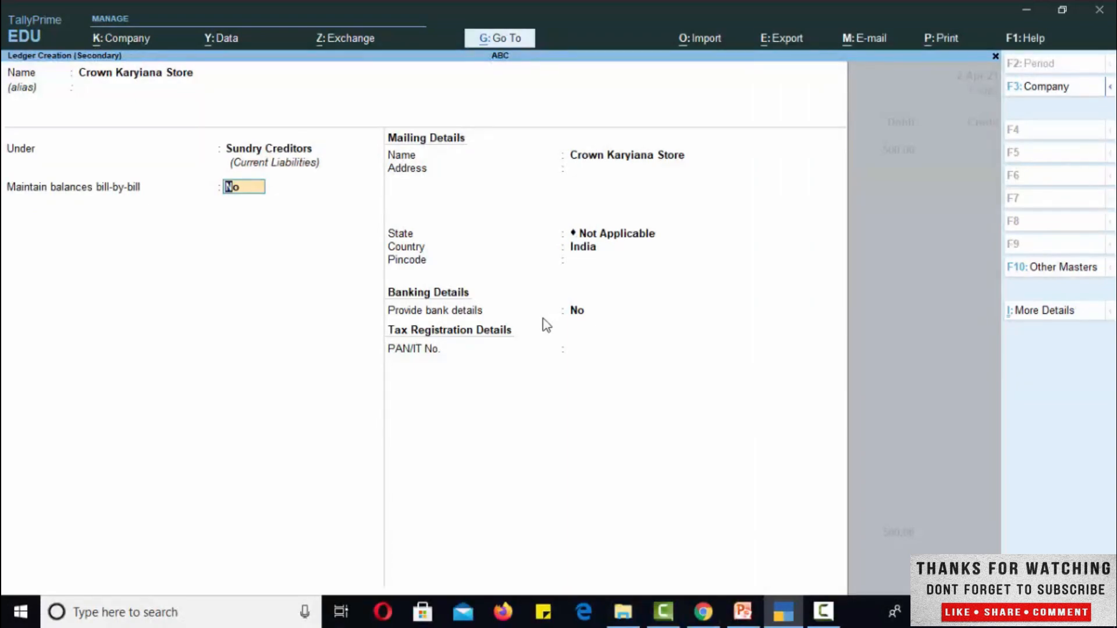
# - Keep bill-by-bill balances and bank details at No, leave the mailing defaults, and save the Crown Karyiana Store ledger
pyautogui.press('Return')
pyautogui.press('Return')
pyautogui.press('Return')
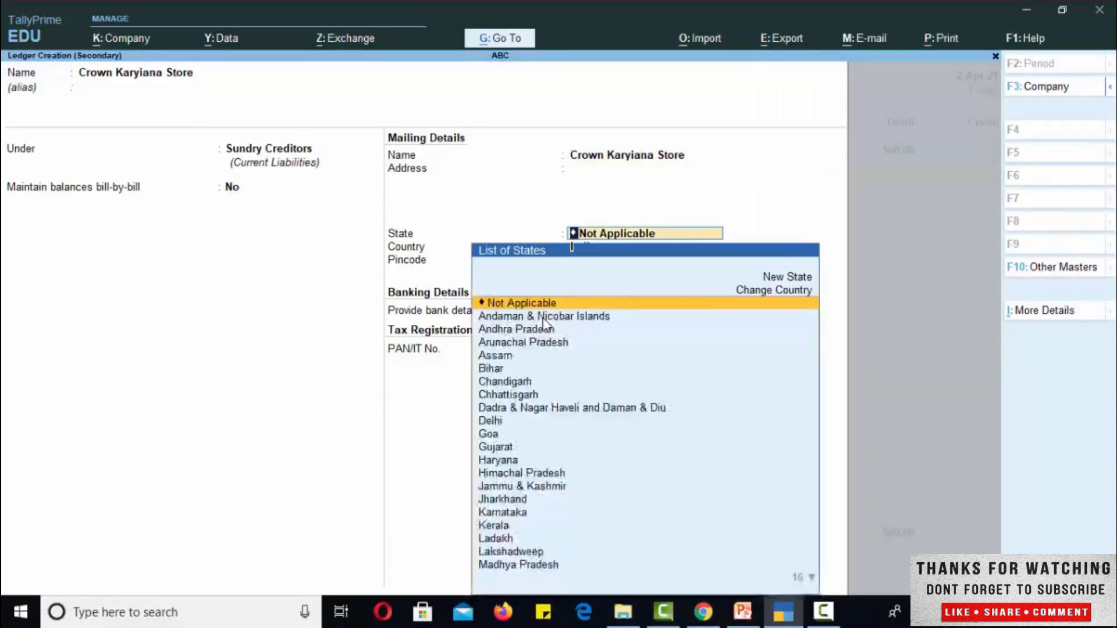
pyautogui.press('Return')
pyautogui.press('Return')
pyautogui.press('Return')
pyautogui.press('Return')
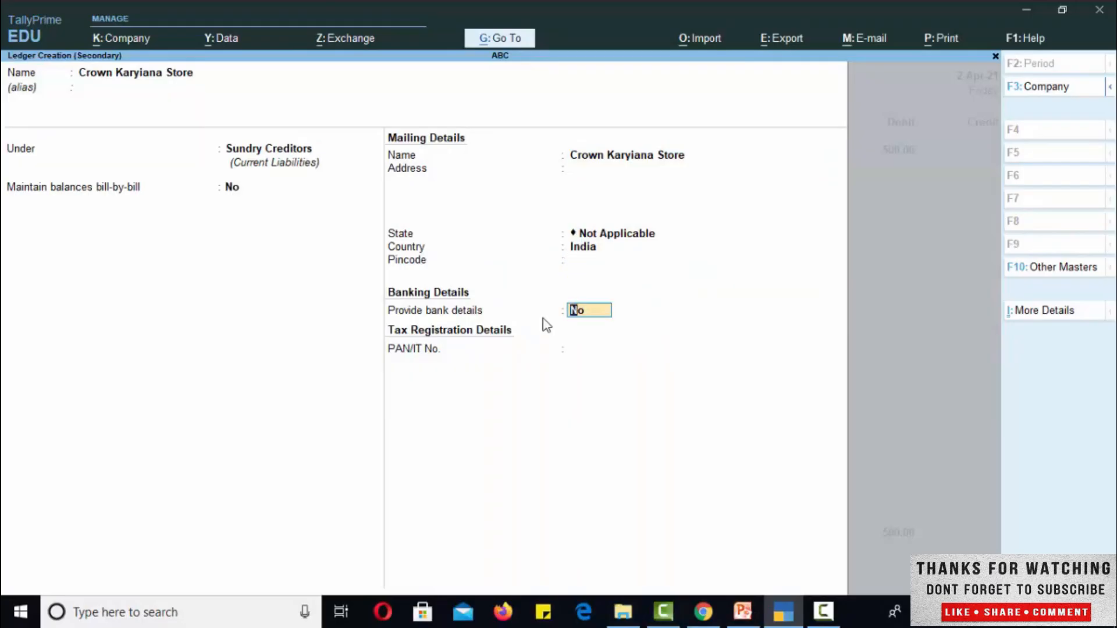
pyautogui.press('Return')
pyautogui.press('Return')
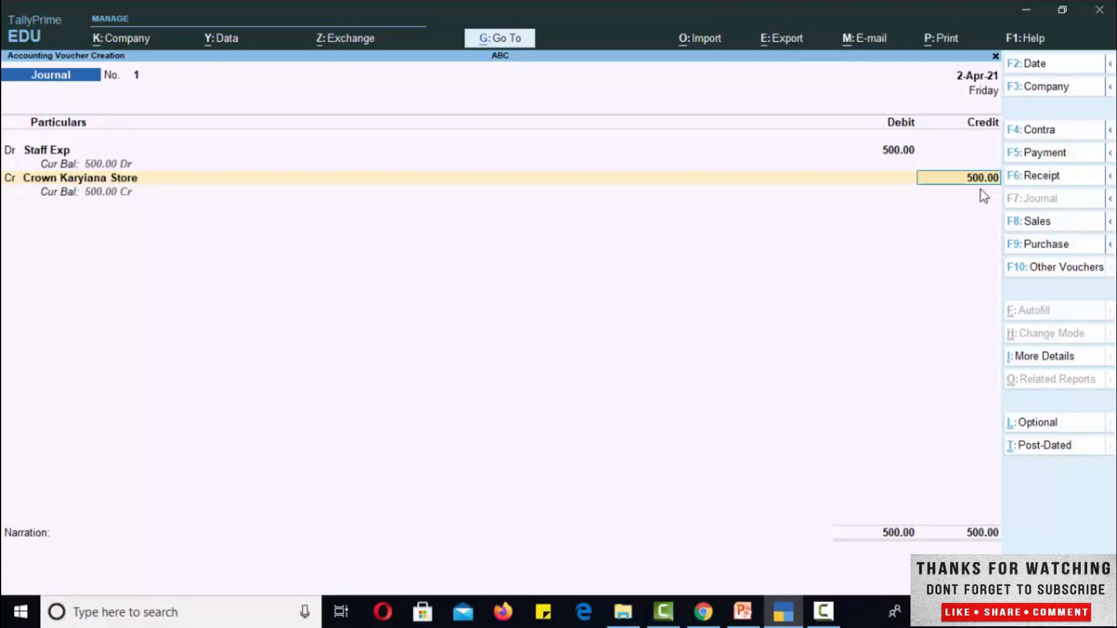
# - Accept the 500 credit and add the narration "spend 500 for staff exp", keeping the voucher open for editing
pyautogui.press('Return')
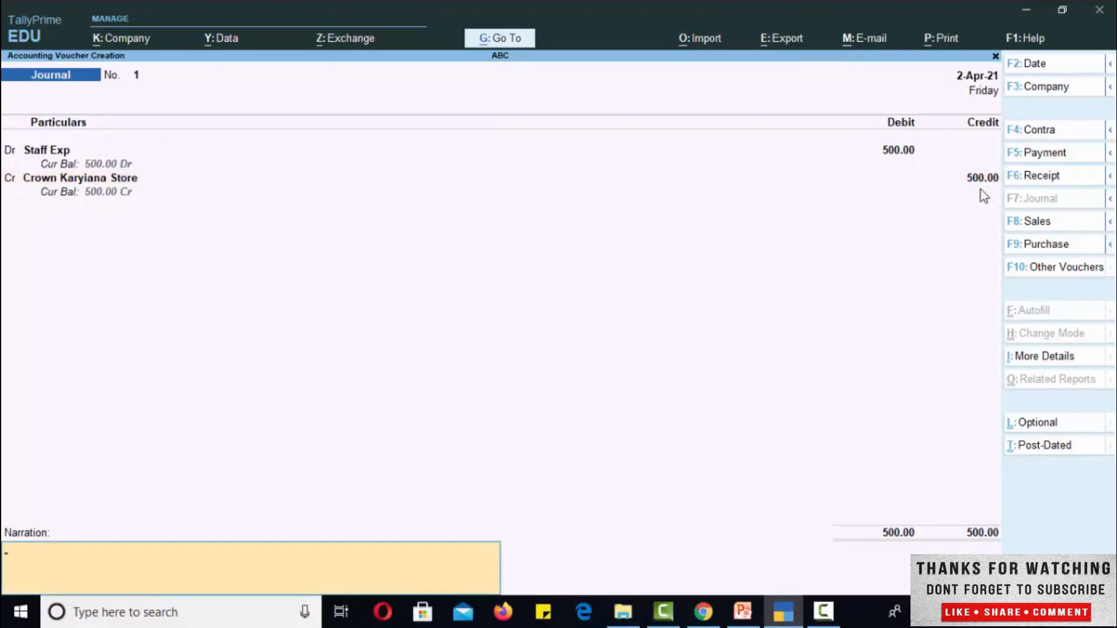
pyautogui.write('spend 500 for staff exp')
pyautogui.press('Return')
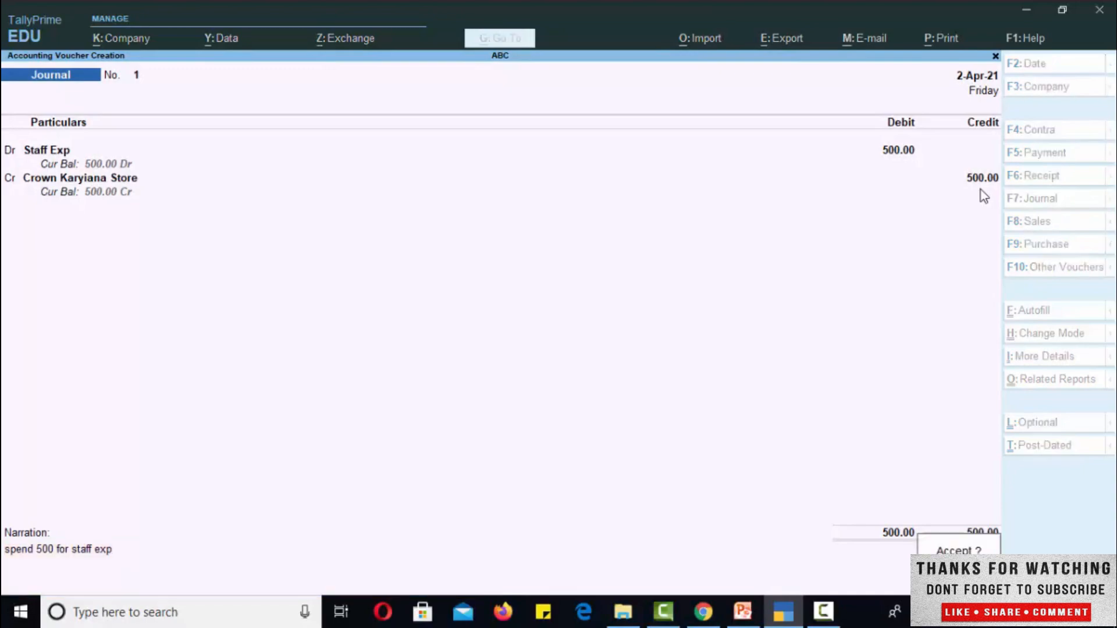
pyautogui.press('n')
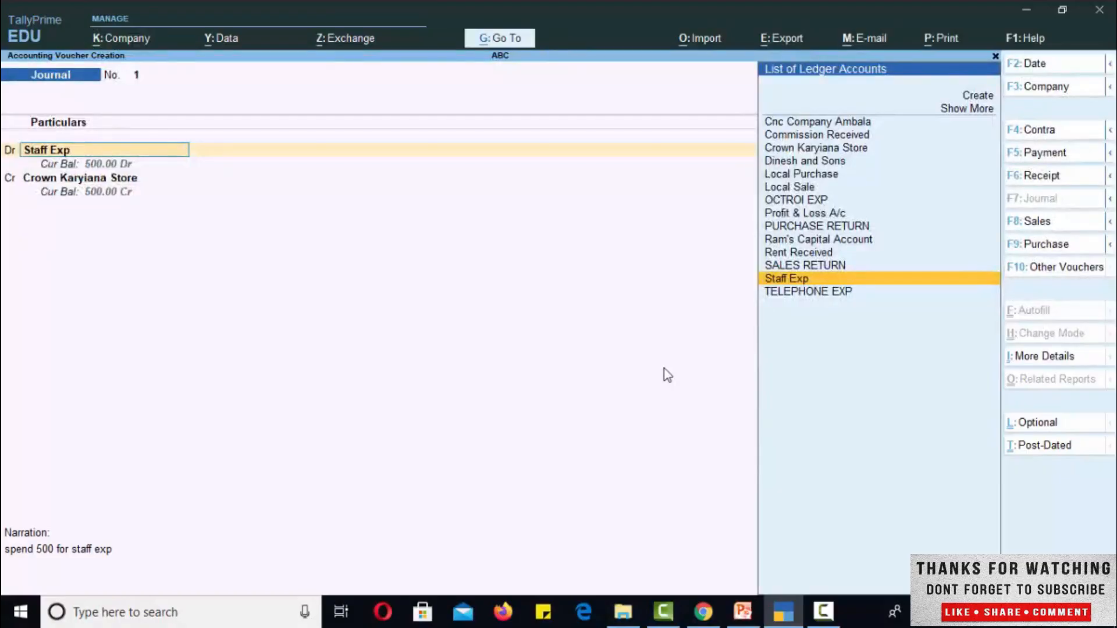
# - Change the voucher date to 1-5-21
pyautogui.press('F2')
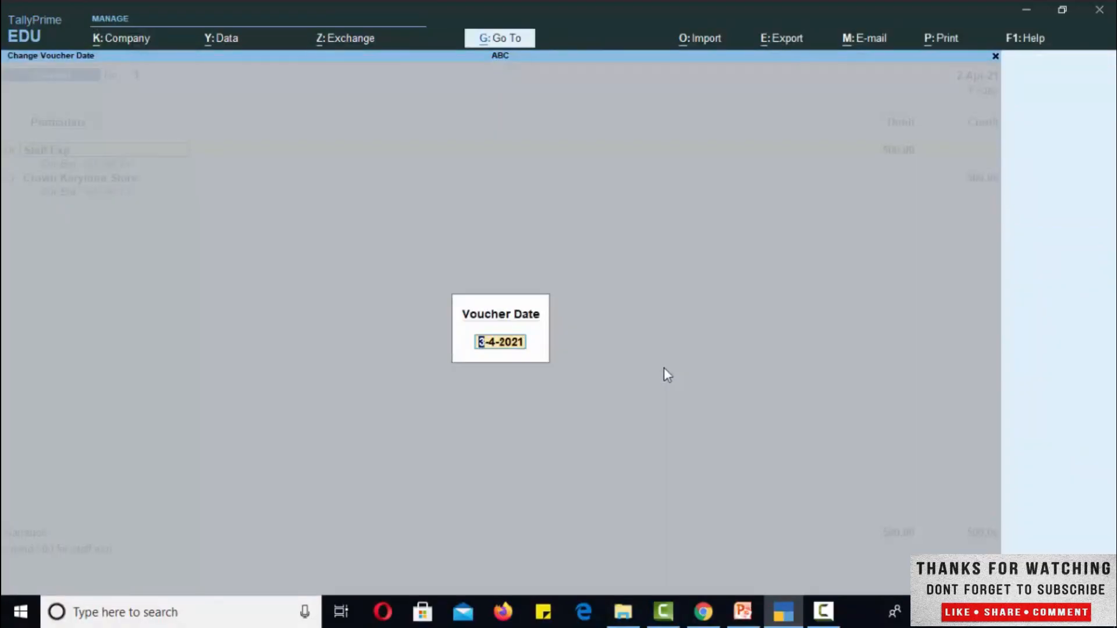
pyautogui.write('1-5-21')
pyautogui.press('Return')
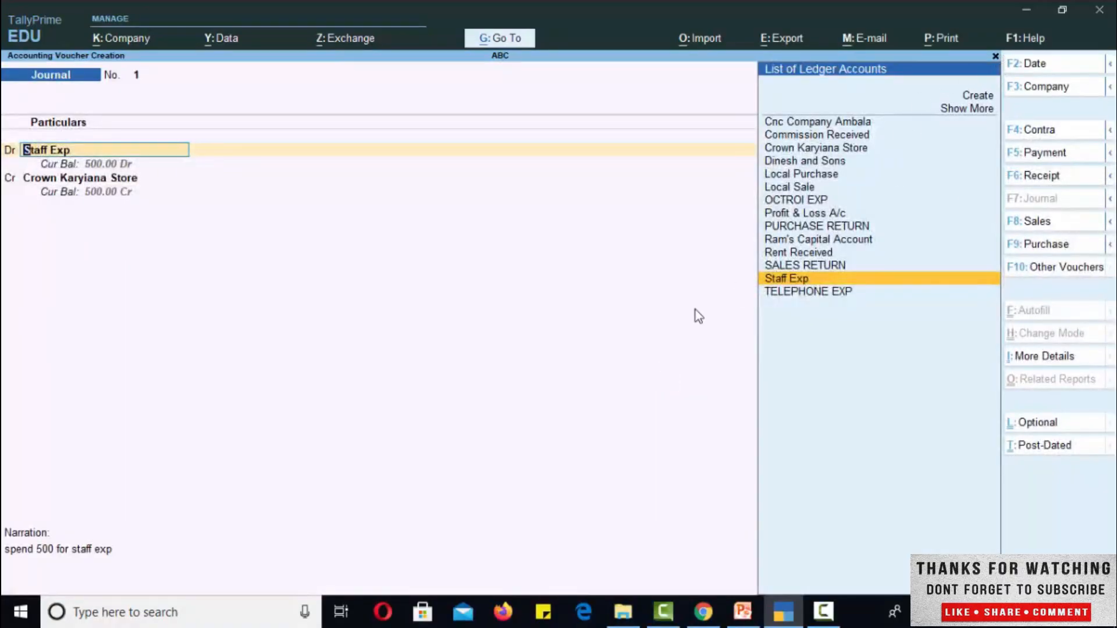
# - Confirm the existing entries, save the journal voucher, and return to the Gateway of Tally
pyautogui.press('Down')
pyautogui.press('Return')
pyautogui.press('Return')
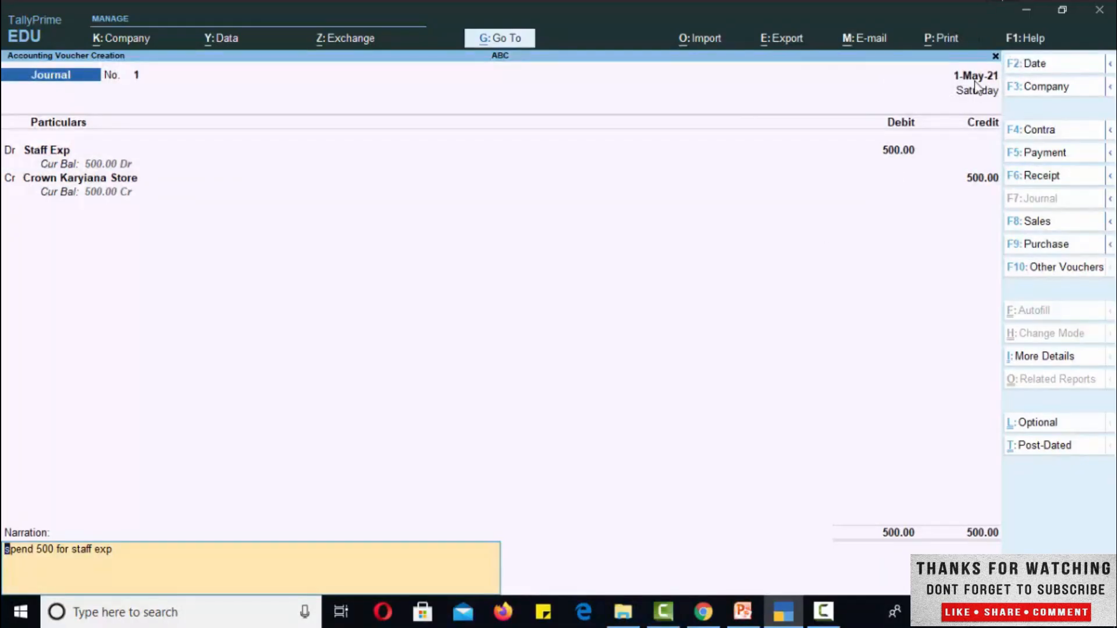
pyautogui.press('Return')
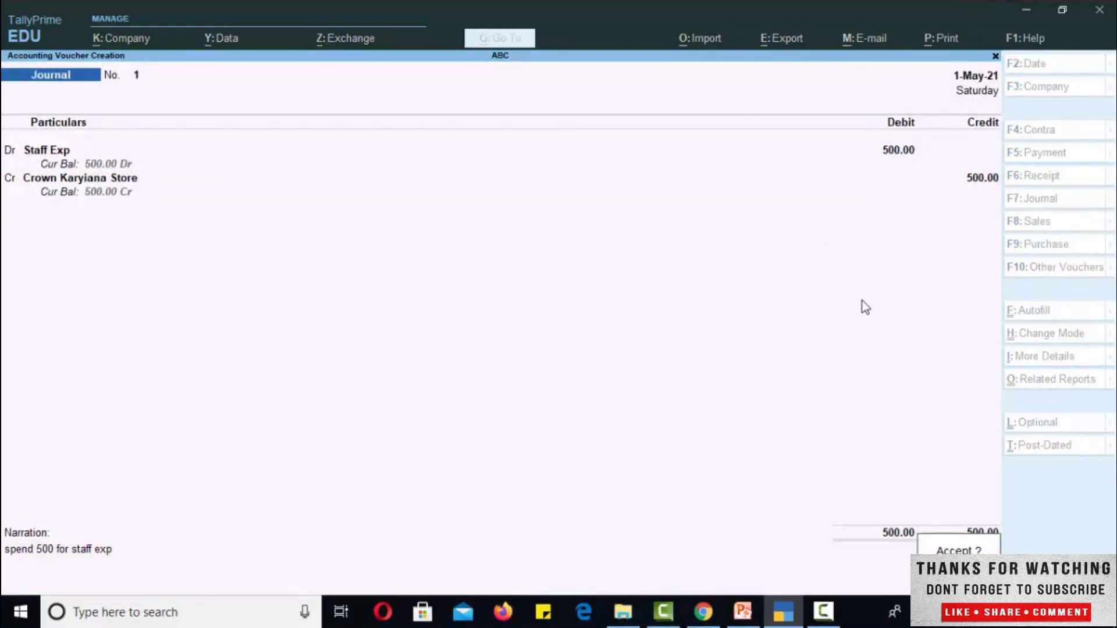
pyautogui.press('Return')
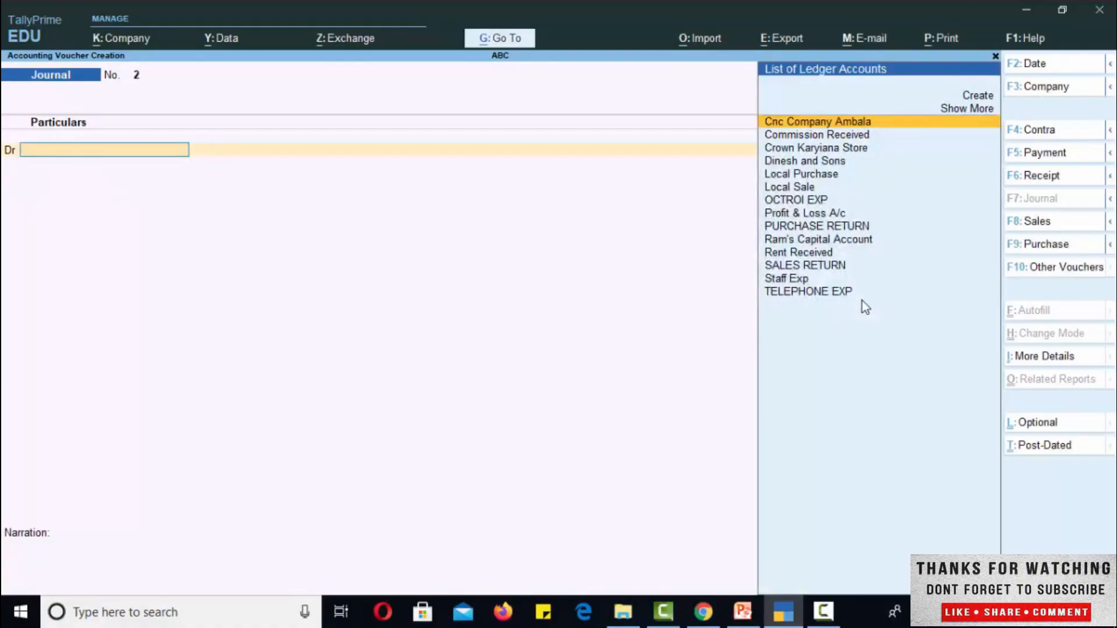
pyautogui.press('Escape')
pyautogui.press('Return')
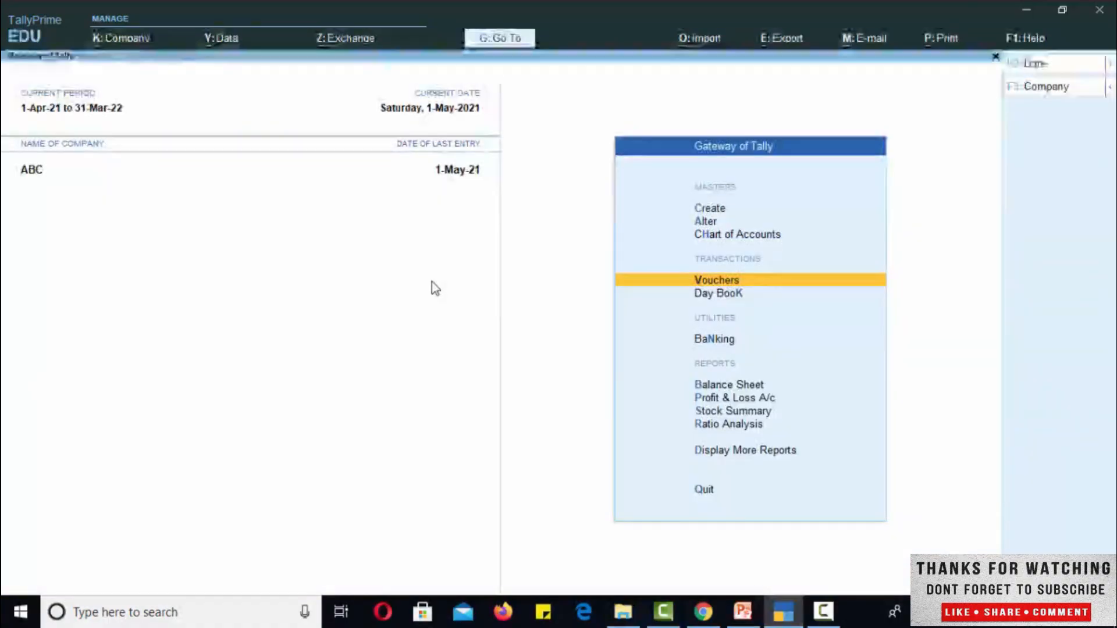
# - Check the Indirect Expenses breakdown in the Profit & Loss A/c for the Staff Exp entry, then close the report
pyautogui.click(733, 400)
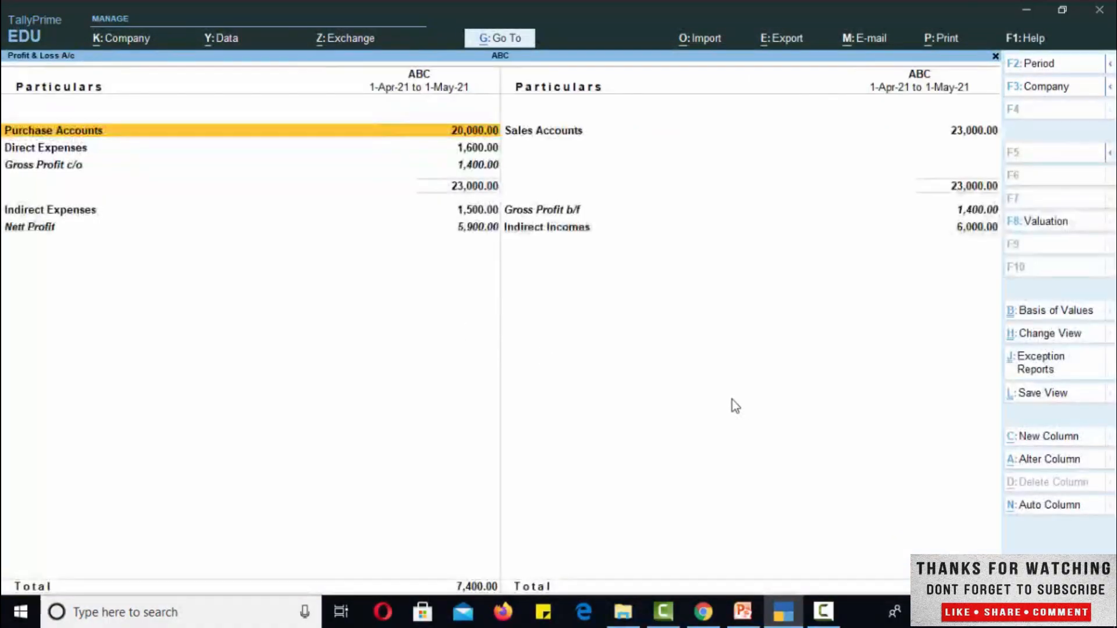
pyautogui.click(68, 212)
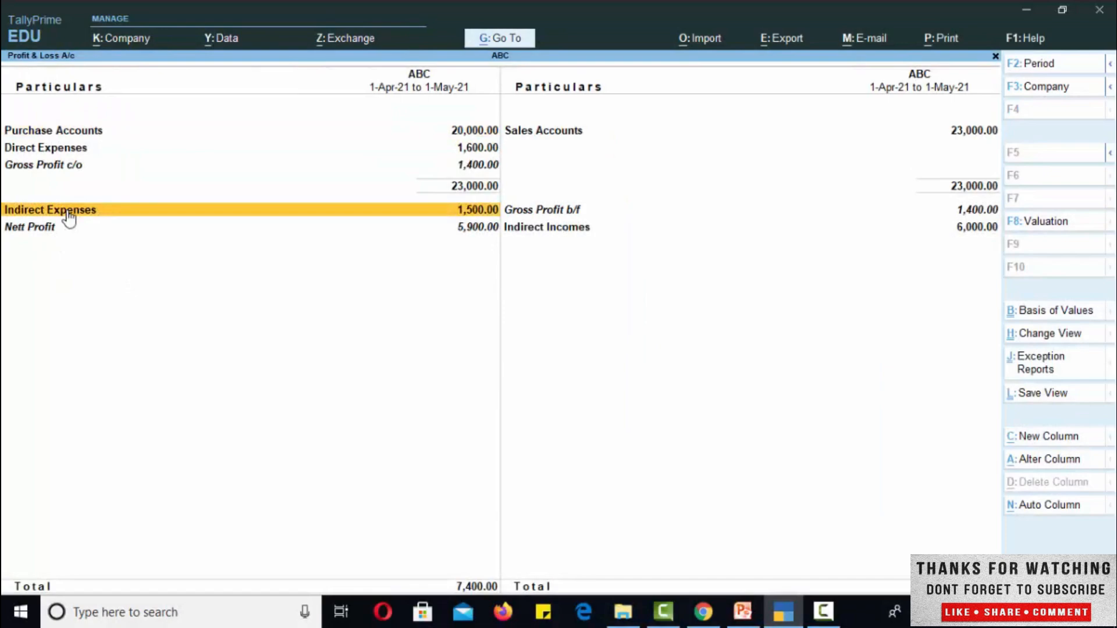
pyautogui.click(69, 217)
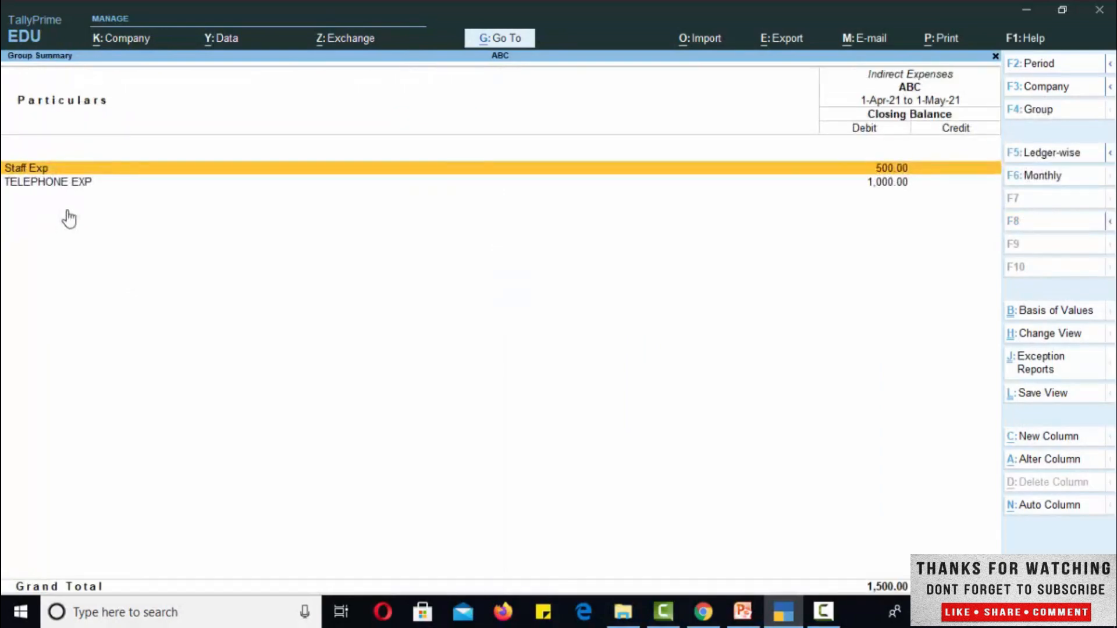
pyautogui.press('Escape')
pyautogui.press('Escape')
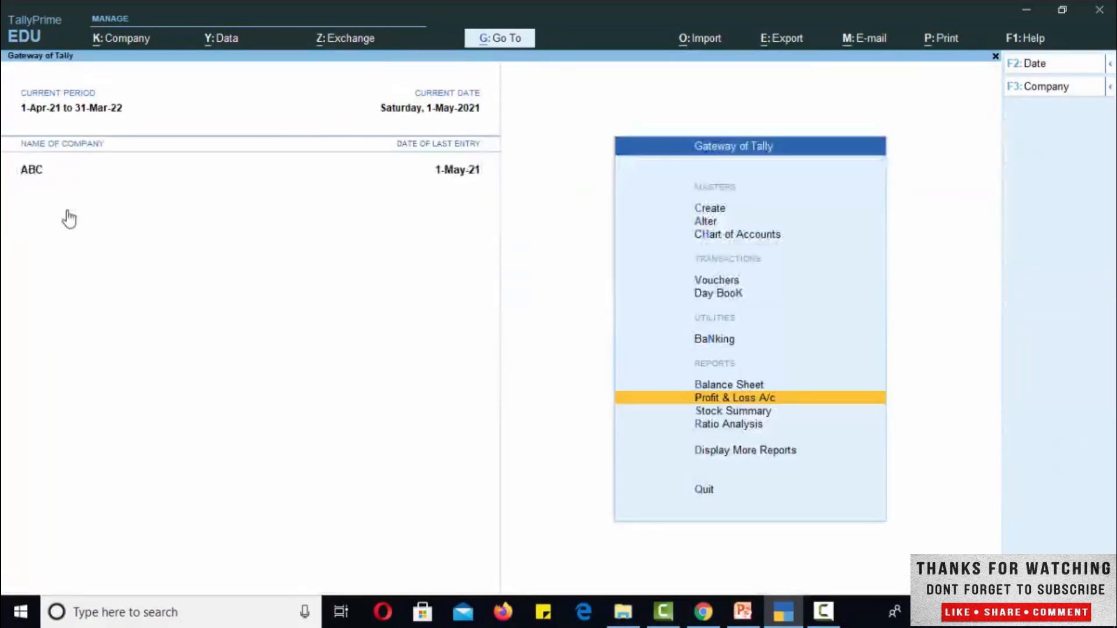
# - Examine Sundry Creditors under Current Liabilities in the Balance Sheet for the Crown Karyiana Store entry
pyautogui.press('Up')
pyautogui.press('Return')
pyautogui.press('Right')
pyautogui.press('Left')
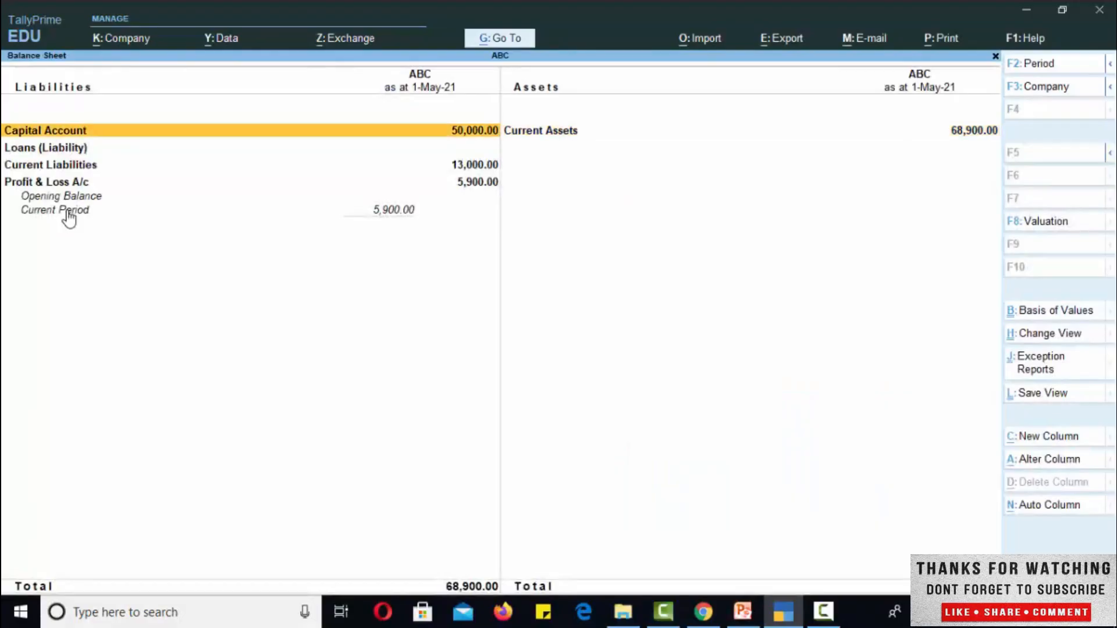
pyautogui.press('Down')
pyautogui.press('Down')
pyautogui.press('Return')
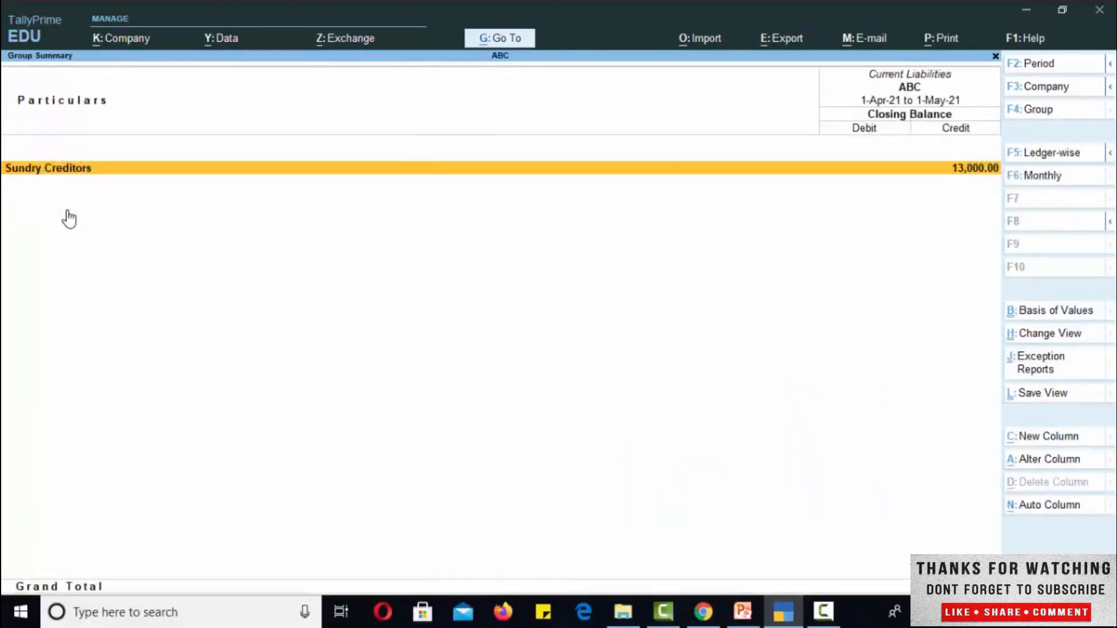
pyautogui.press('Return')
pyautogui.press('Down')
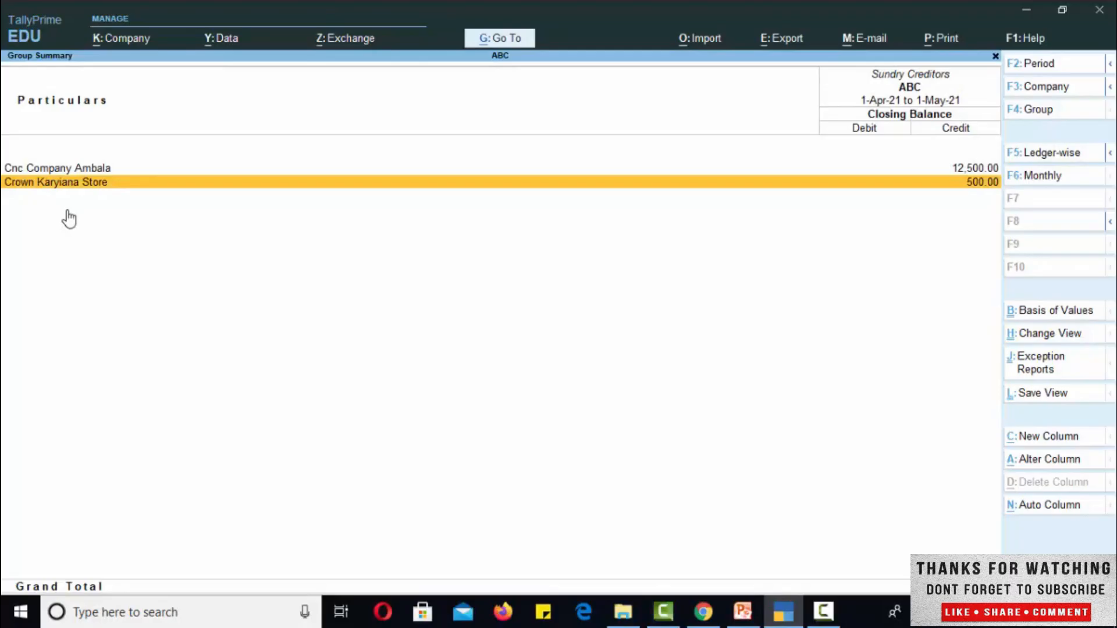
# - Close the Balance Sheet and start a Payment voucher with Cash as the account
pyautogui.press('Escape')
pyautogui.press('Escape')
pyautogui.press('Escape')
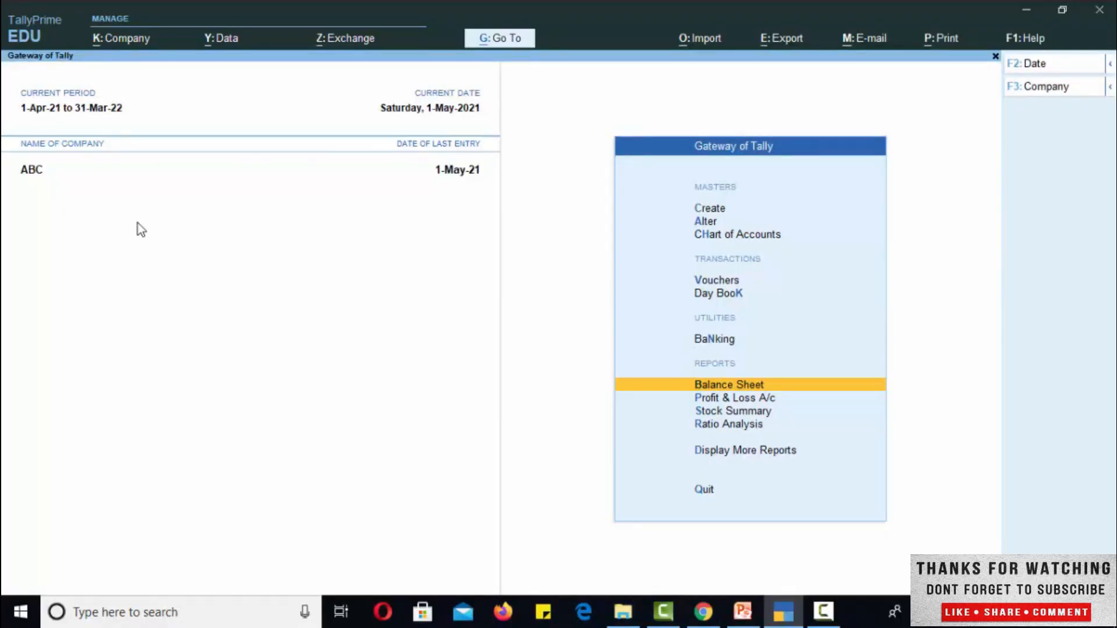
pyautogui.click(717, 281)
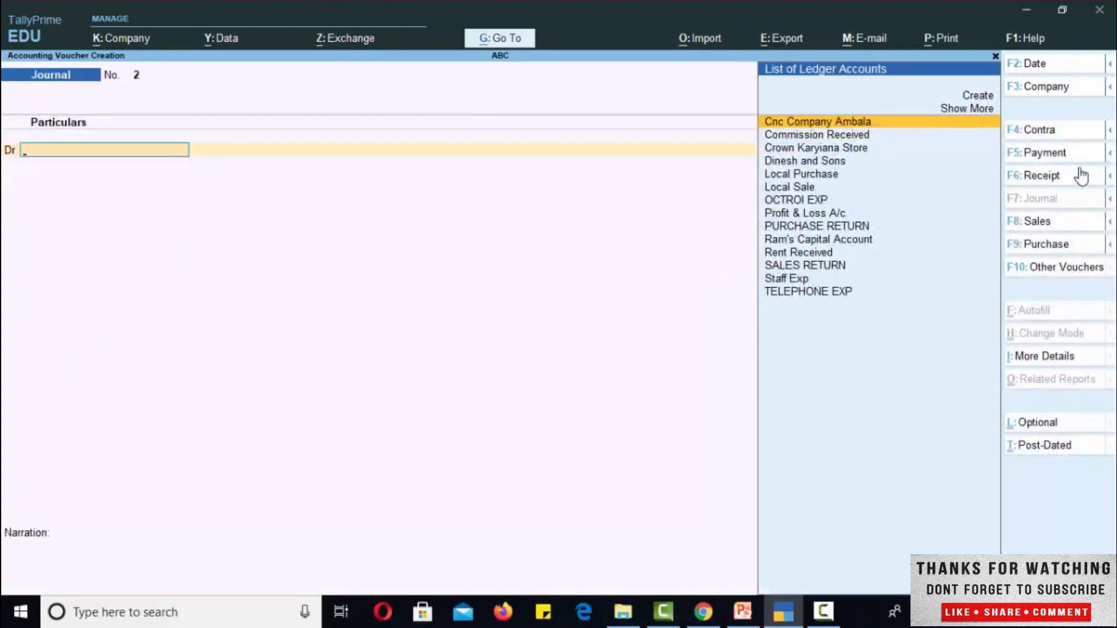
pyautogui.click(1042, 155)
pyautogui.press('Return')
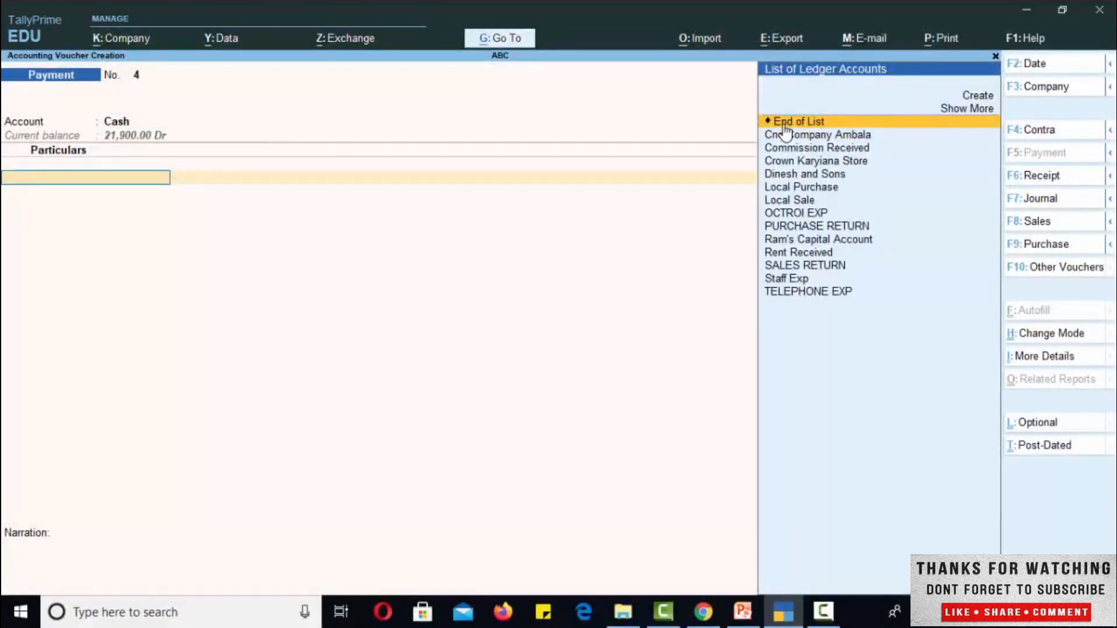
# - Enter Crown Karyiana Store as the paid ledger with an amount of 500
pyautogui.press('Down')
pyautogui.press('Down')
pyautogui.press('Down')
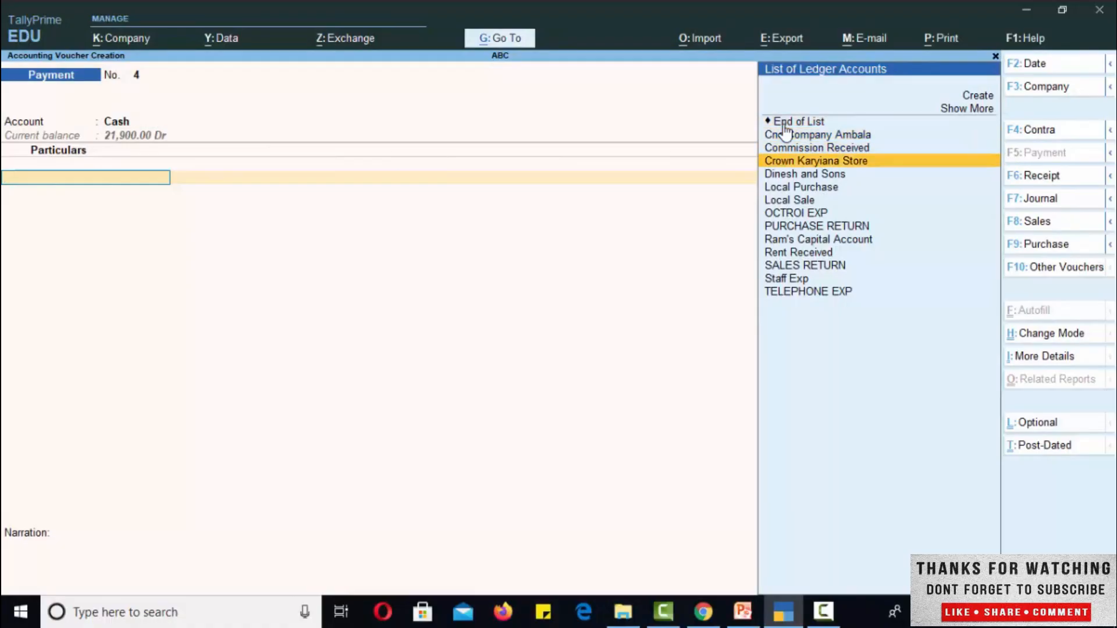
pyautogui.press('Return')
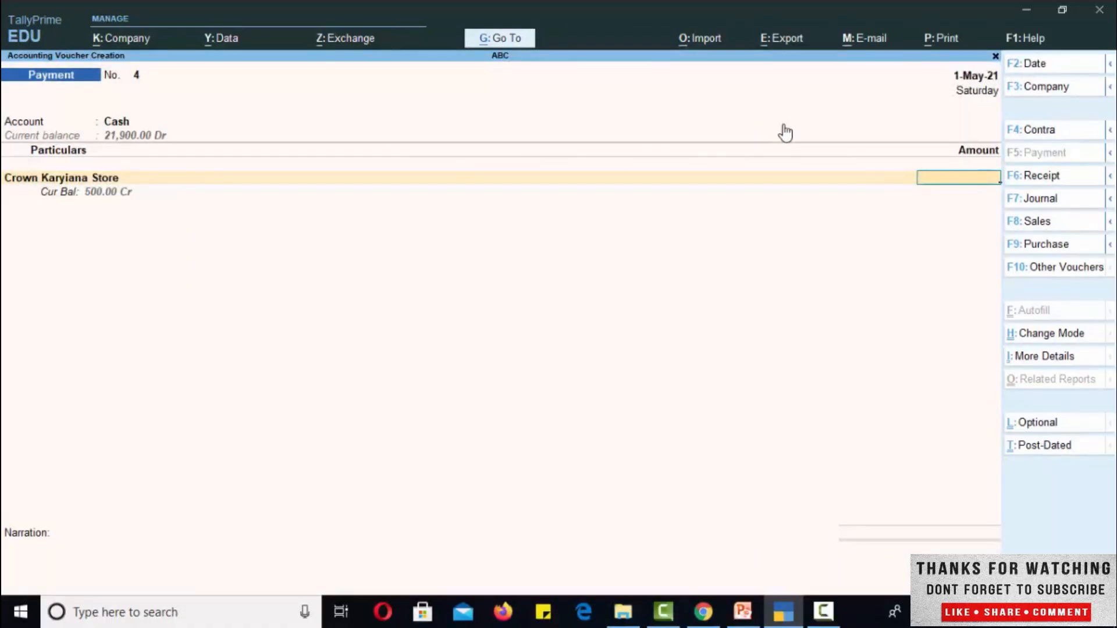
pyautogui.write('500')
pyautogui.press('Return')
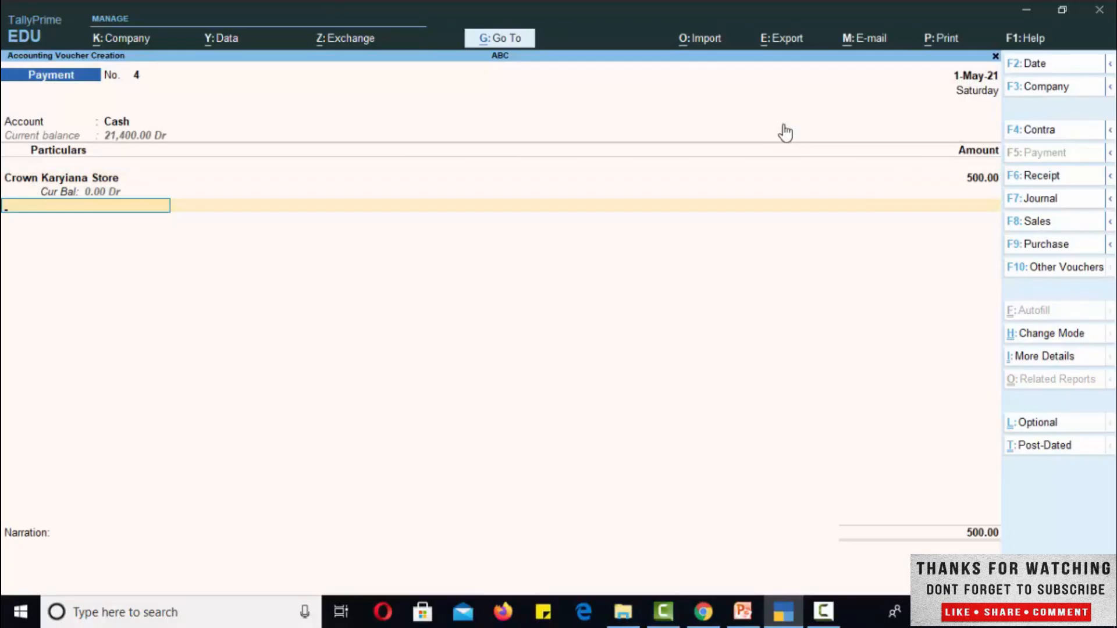
# - Finish the entries without a narration, save the payment voucher, and return to the Gateway of Tally
pyautogui.press('Return')
pyautogui.press('Return')
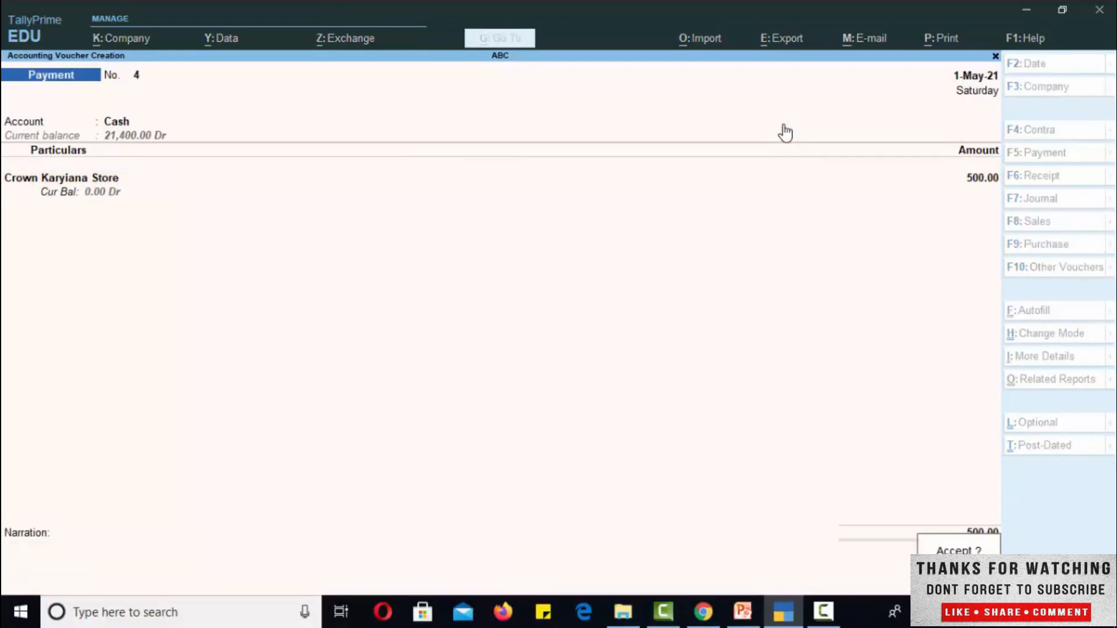
pyautogui.press('Return')
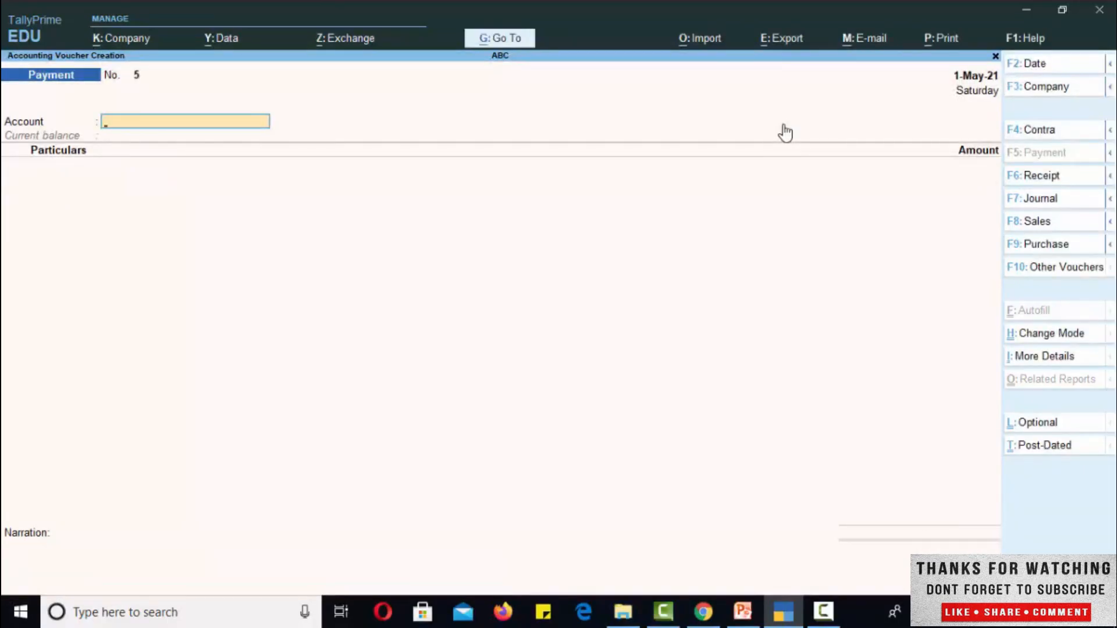
pyautogui.press('Escape')
pyautogui.press('Return')
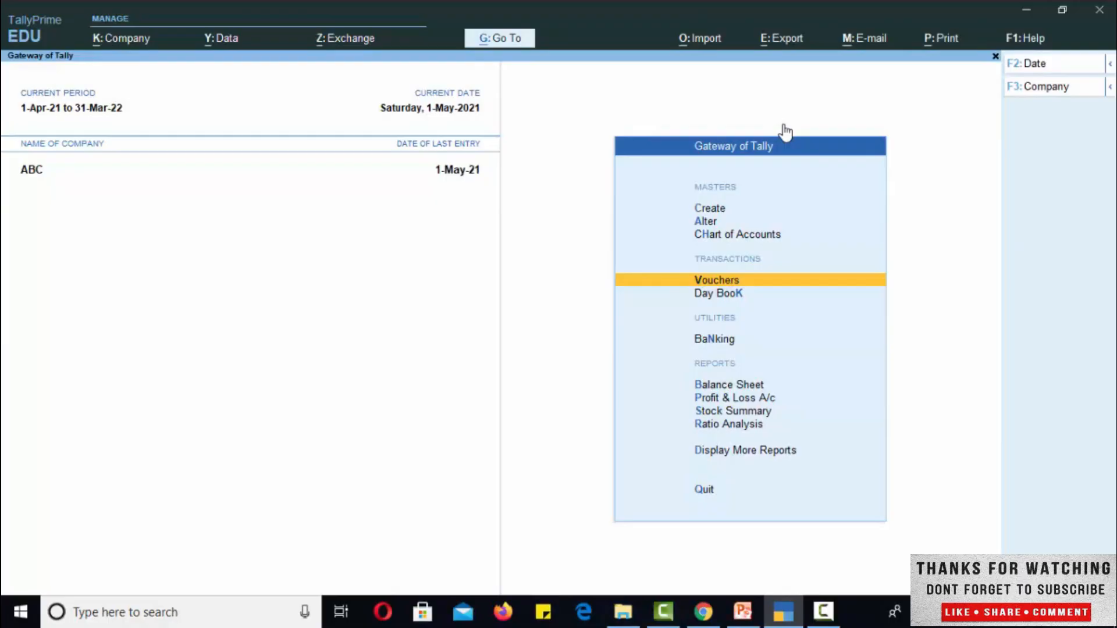
# - Examine the creditors under Current Liabilities in the Balance Sheet after the payment to Crown Karyiana Store, then close the report
pyautogui.press('Down')
pyautogui.press('Down')
pyautogui.press('Down')
pyautogui.press('Down')
pyautogui.press('Up')
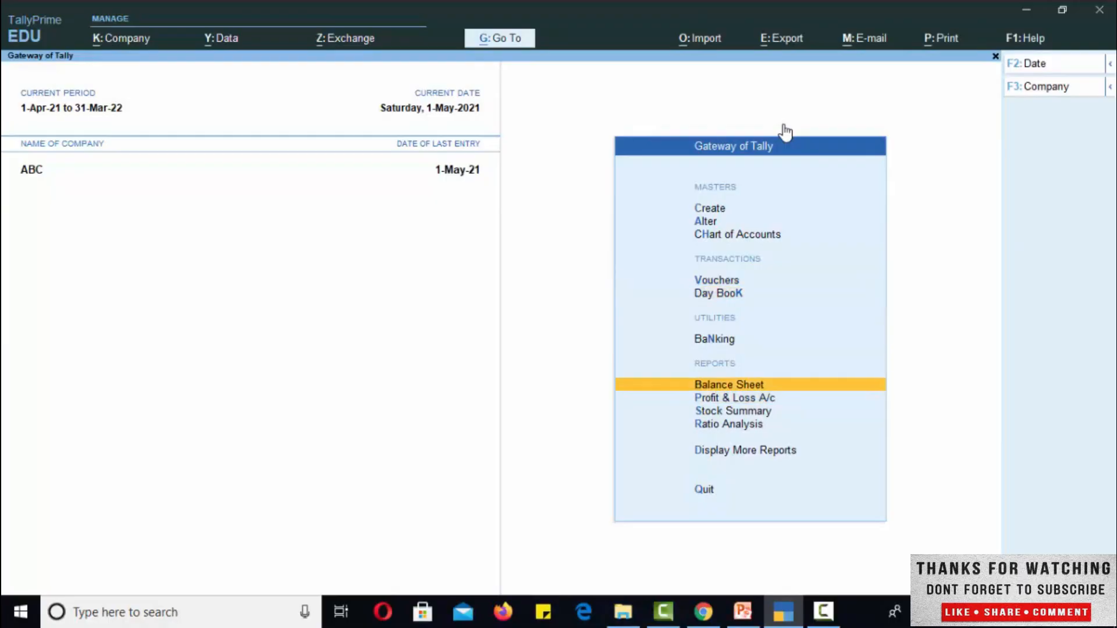
pyautogui.press('Return')
pyautogui.press('Down')
pyautogui.press('Down')
pyautogui.press('Return')
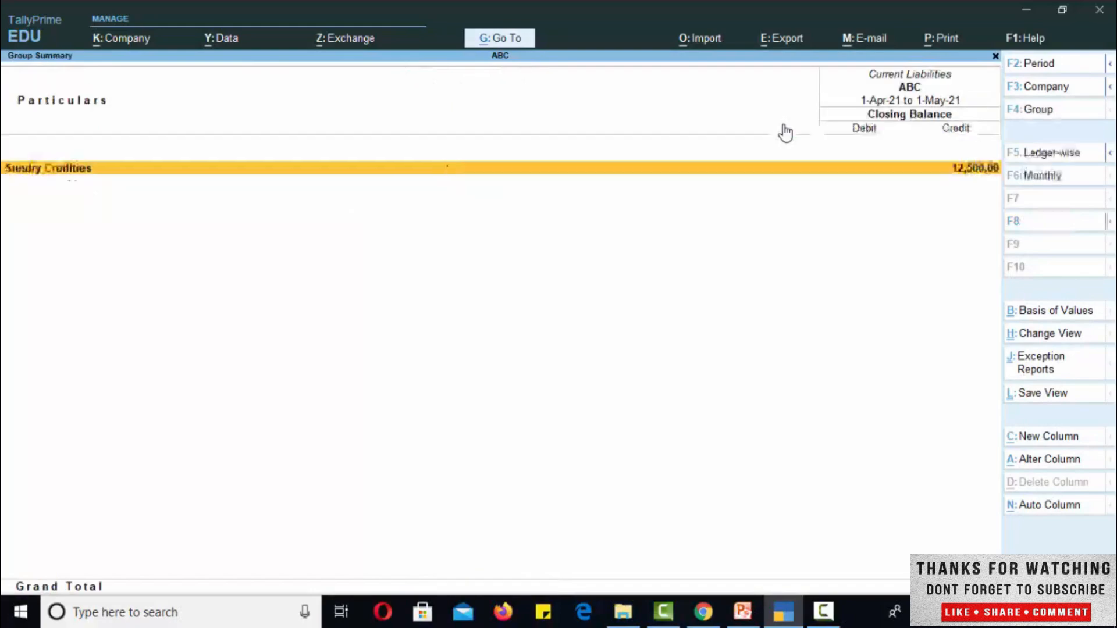
pyautogui.press('Return')
pyautogui.press('Return')
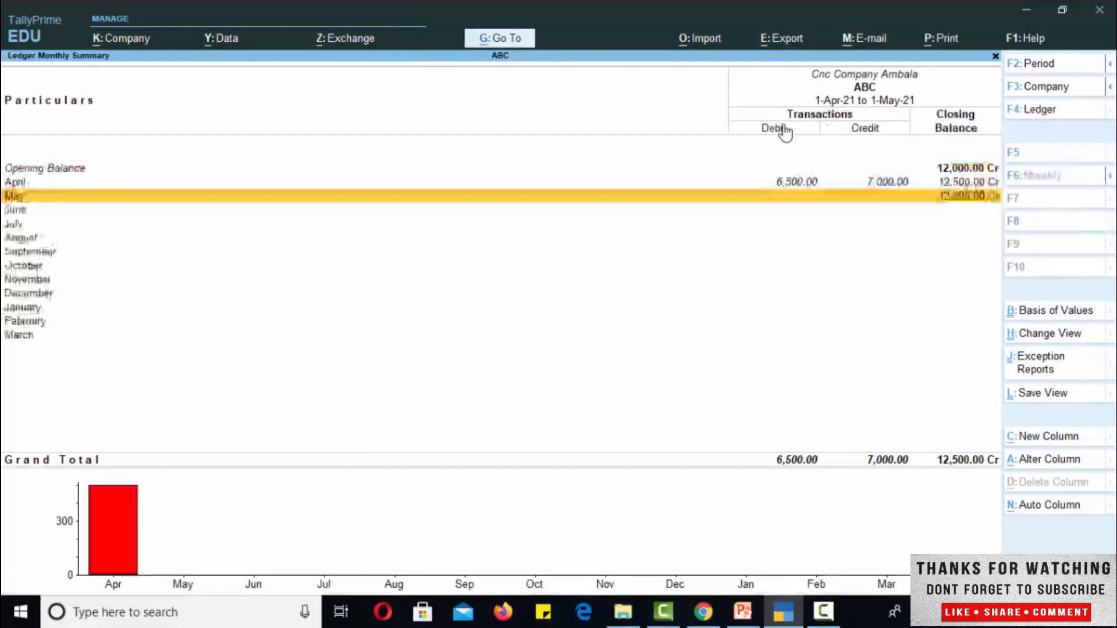
pyautogui.press('Escape')
pyautogui.press('Escape')
pyautogui.press('Escape')
pyautogui.press('Escape')
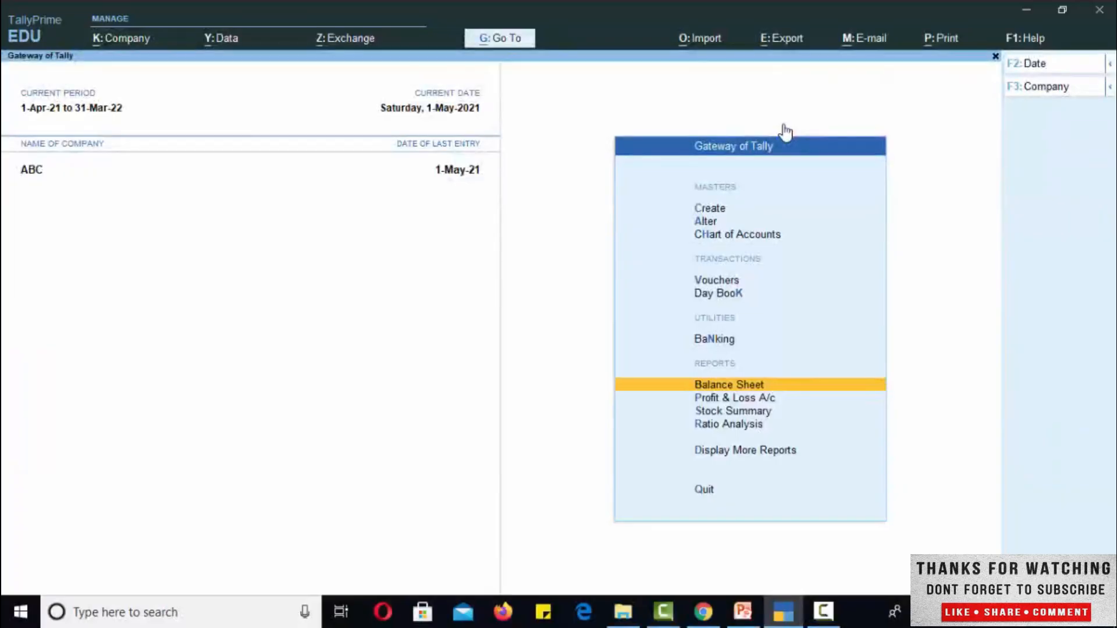
# - View the Indirect Expenses breakdown in the Profit & Loss A/c
pyautogui.press('Up')
pyautogui.press('Down')
pyautogui.press('Down')
pyautogui.press('Return')
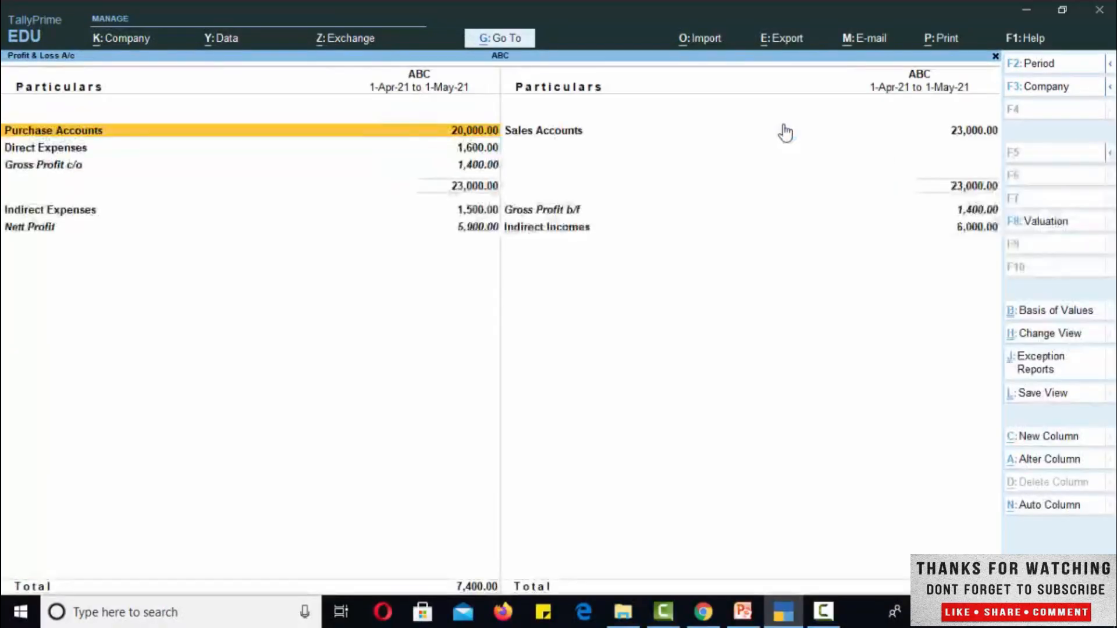
pyautogui.press('Down')
pyautogui.press('Down')
pyautogui.press('Down')
pyautogui.press('Up')
pyautogui.press('Return')
pyautogui.press('Down')
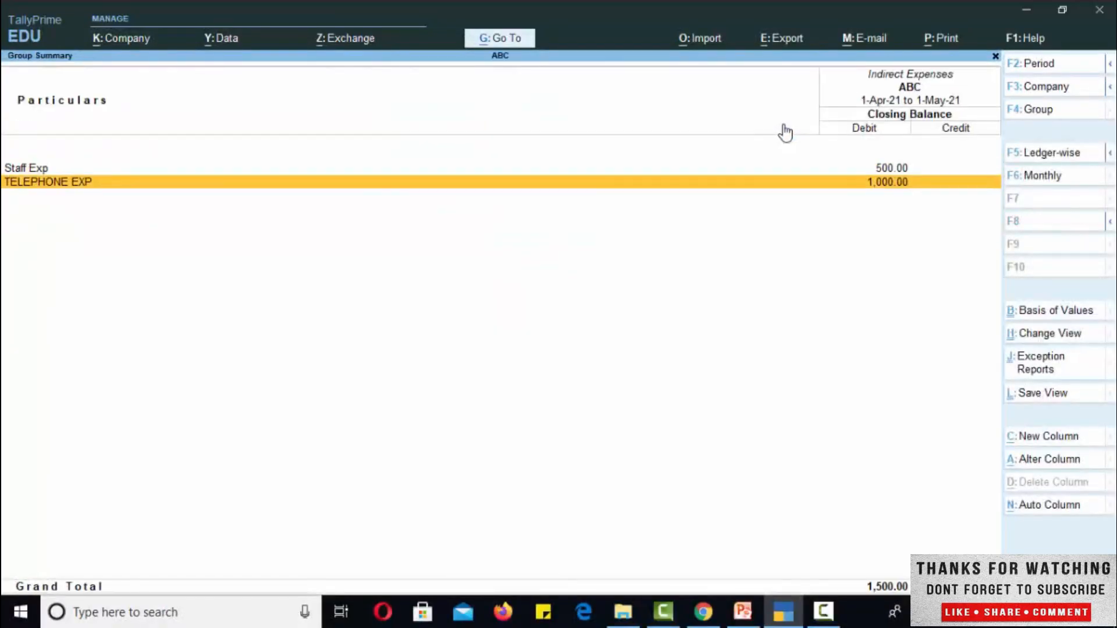
# - Check the Staff Exp ledger, then close the reports and return to the Gateway of Tally
pyautogui.press('Up')
pyautogui.press('Return')
pyautogui.press('Escape')
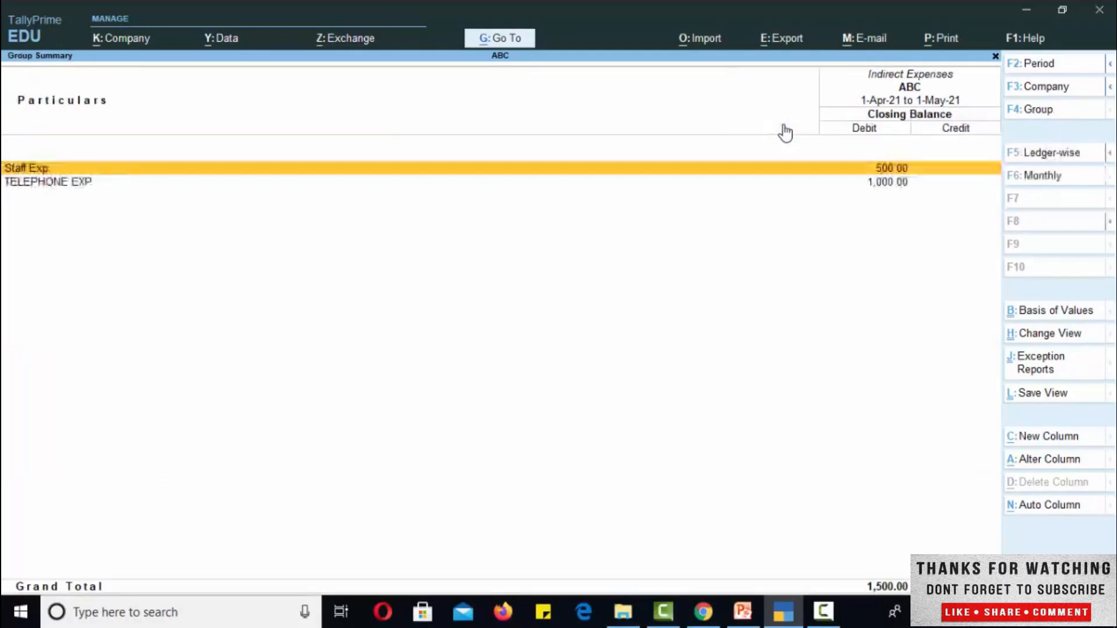
pyautogui.press('Escape')
pyautogui.press('Escape')
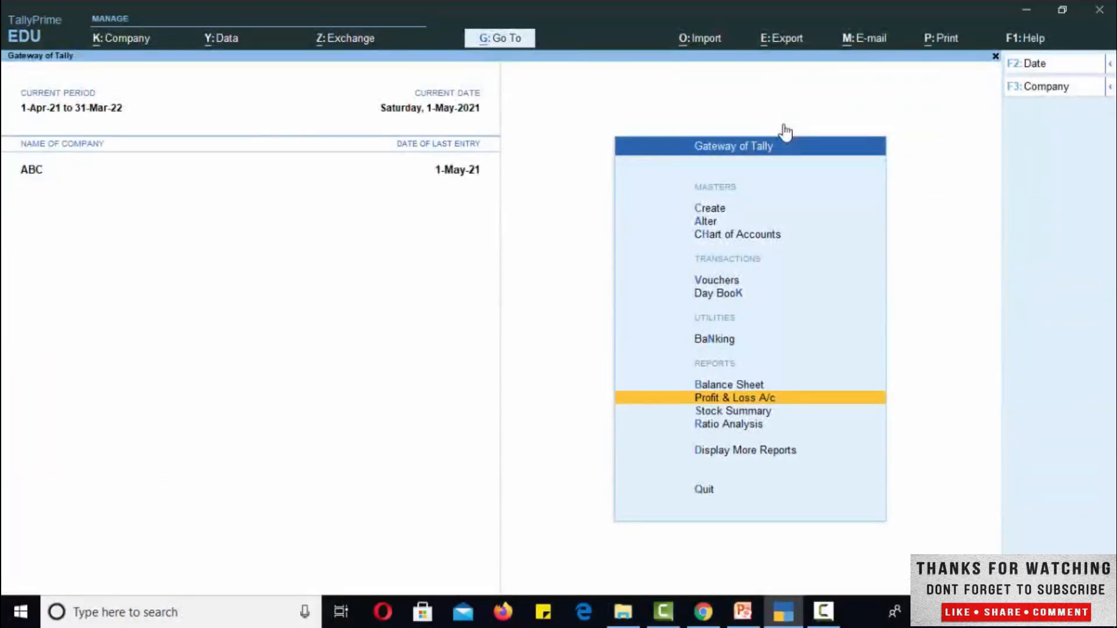